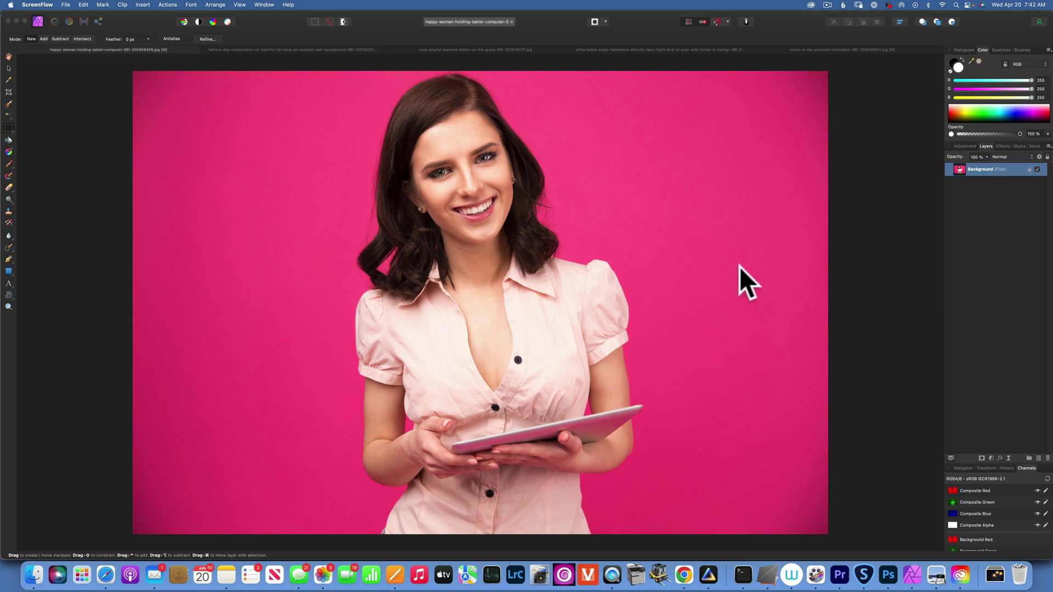
Step: Duplicate the Background layer of the photo of the woman holding a tablet
left_click(1015, 168)
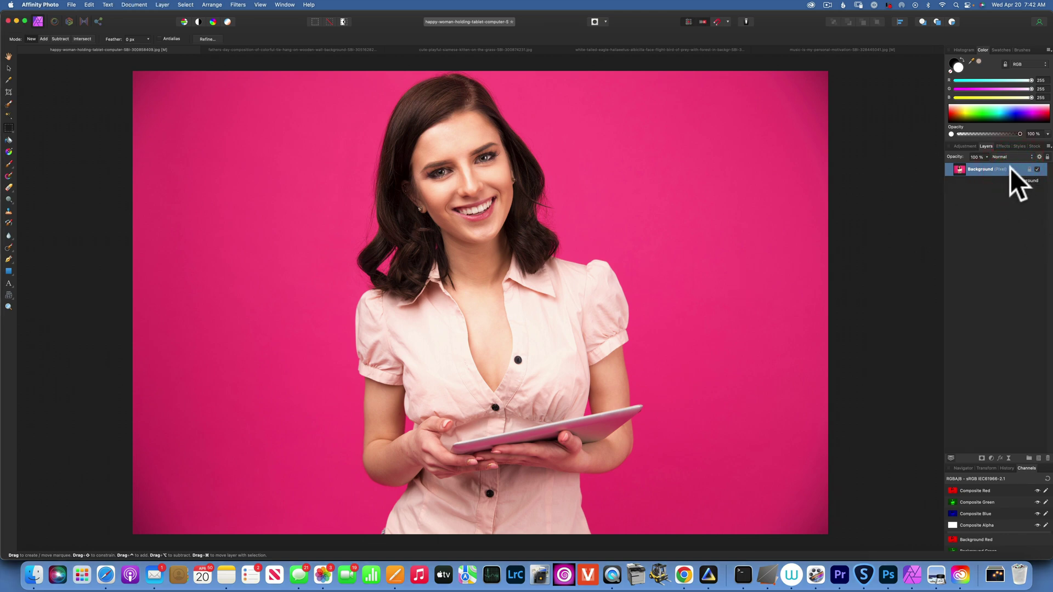
key("super")
key("super+j")
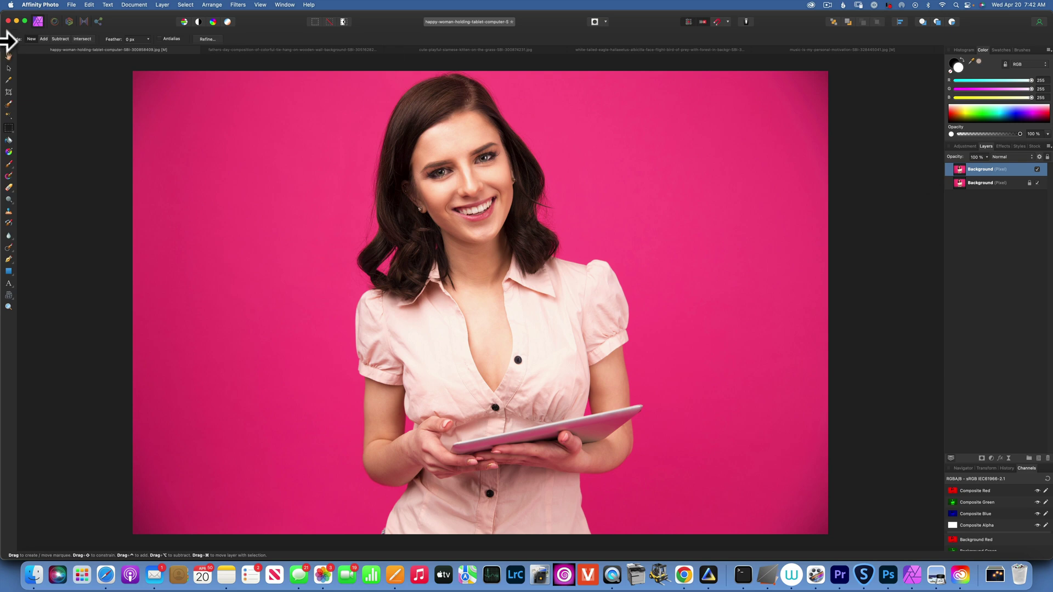
Step: Crop the canvas to about 6912 × 3840 px, trimming the photo's left side and adding empty space on its right
left_click(9, 92)
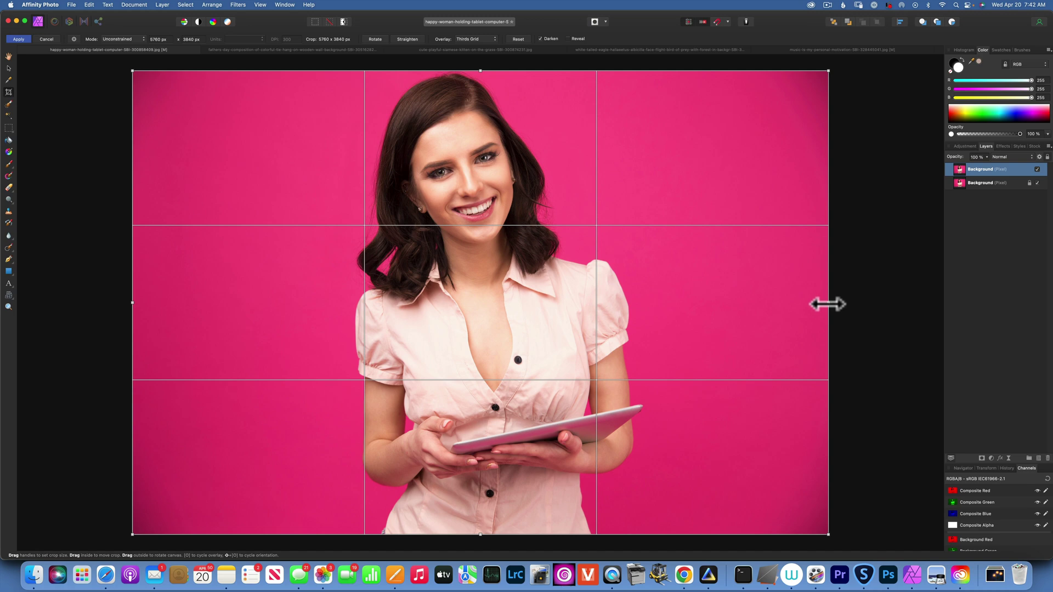
left_click_drag(828, 305, 965, 295)
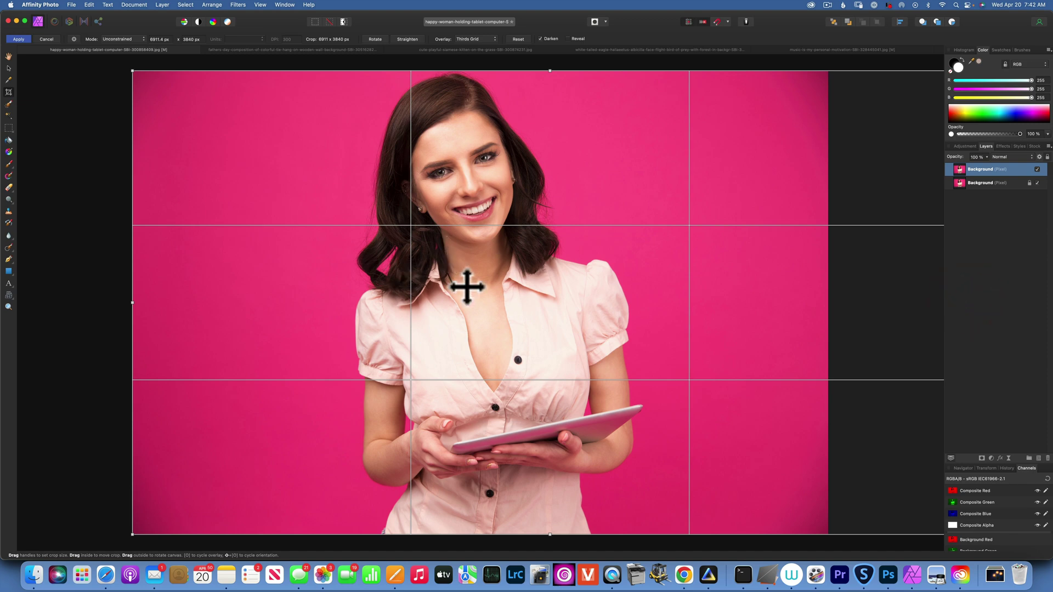
left_click_drag(467, 286, 524, 284)
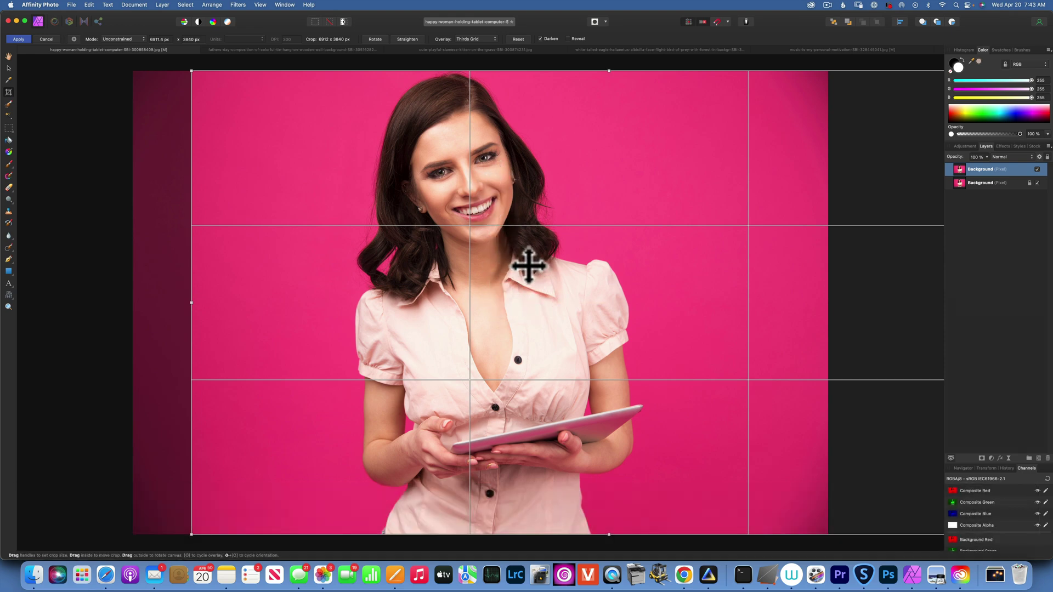
key("Return")
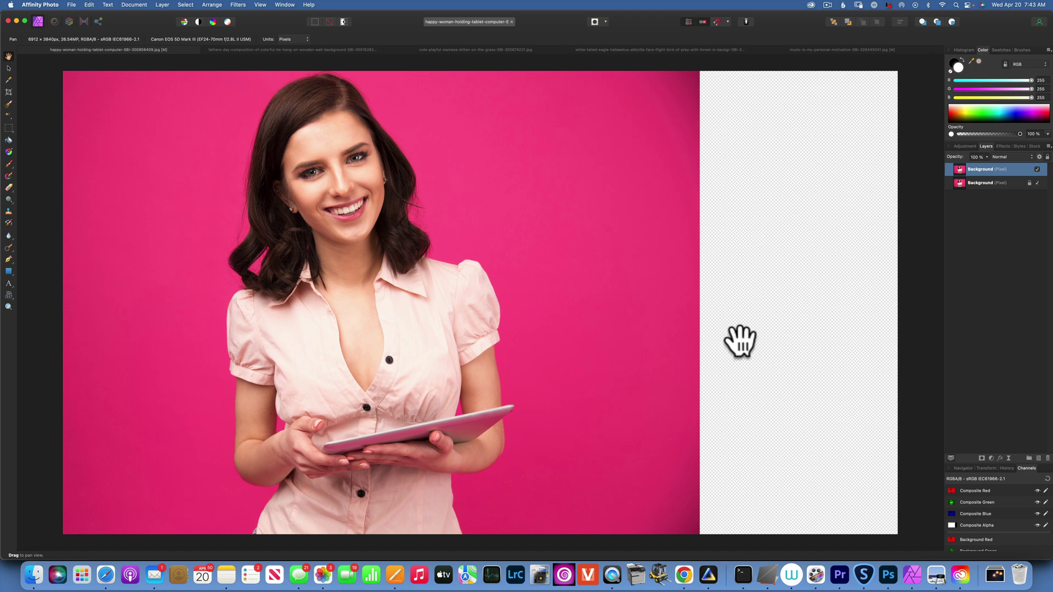
Step: Make a full-height rectangular marquee selection from the tablet's edge across the pink backdrop into the empty canvas
left_click(8, 127)
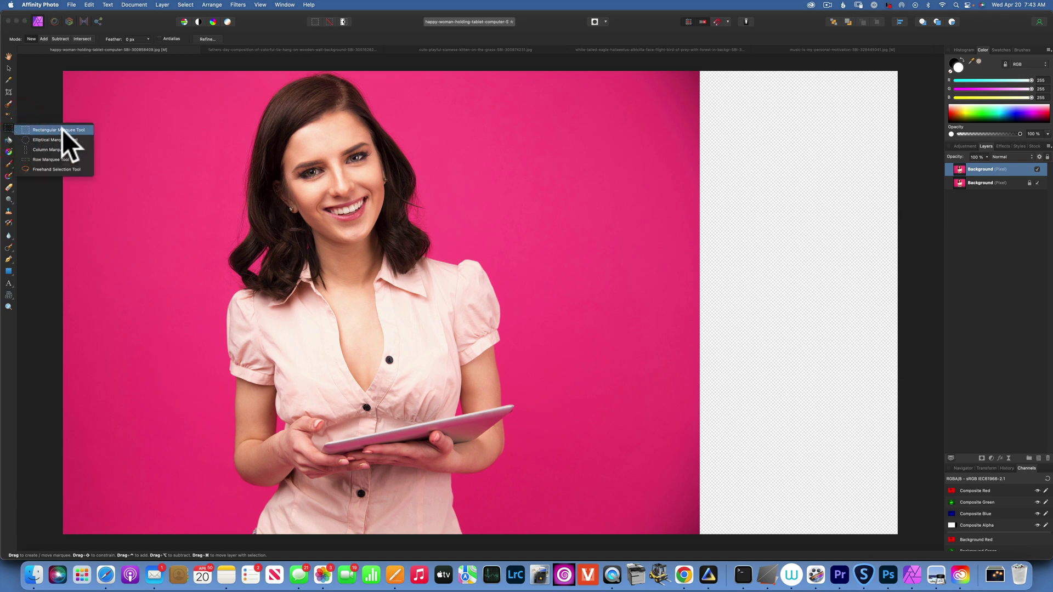
left_click(62, 130)
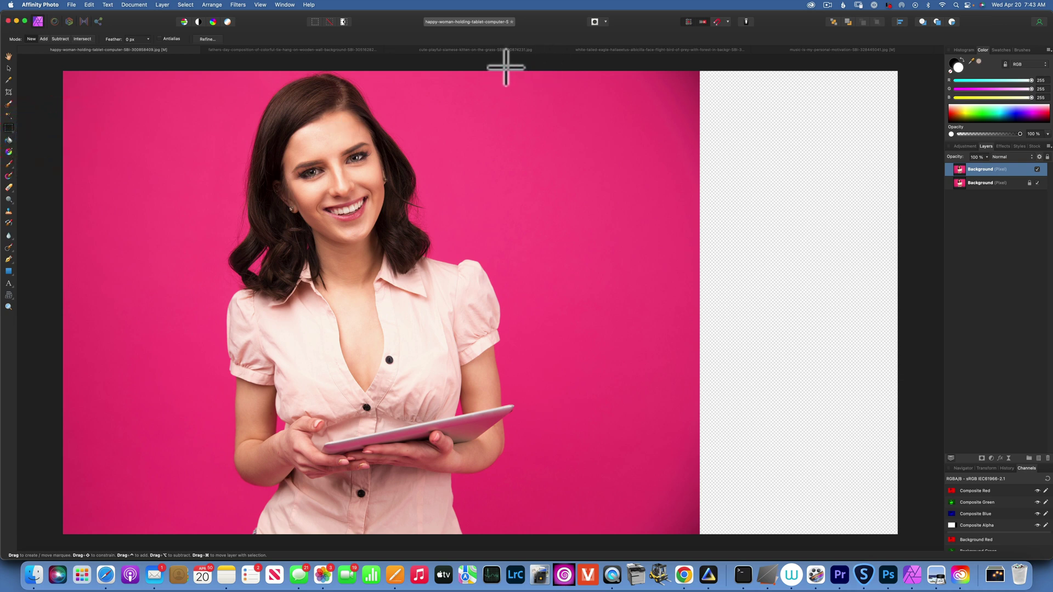
left_click_drag(507, 70, 750, 576)
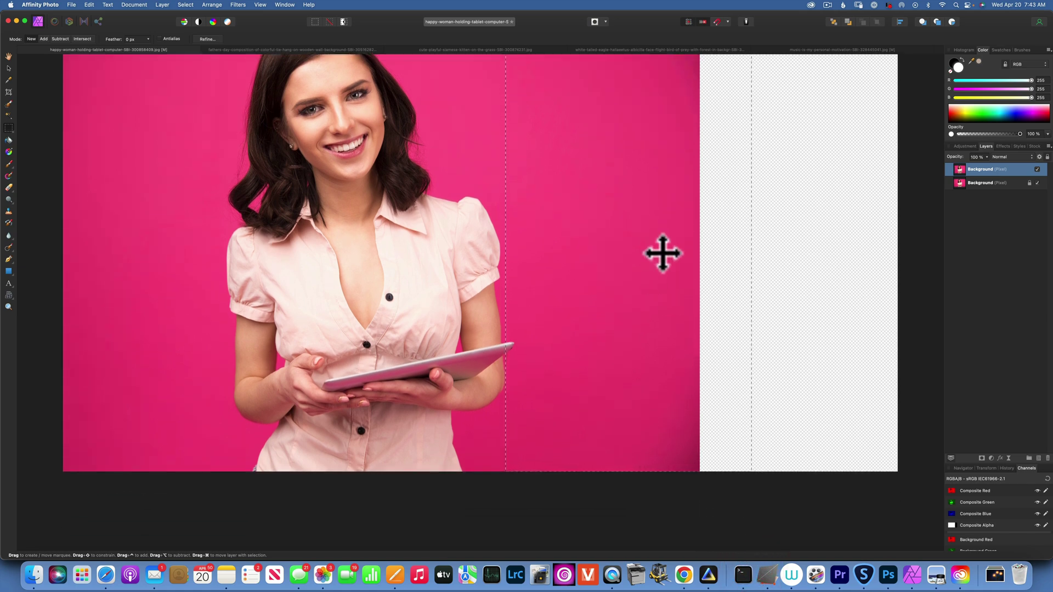
Step: Narrow the selection in Quick Mask to about 1935 px wide so its left edge clears the tablet
key("q")
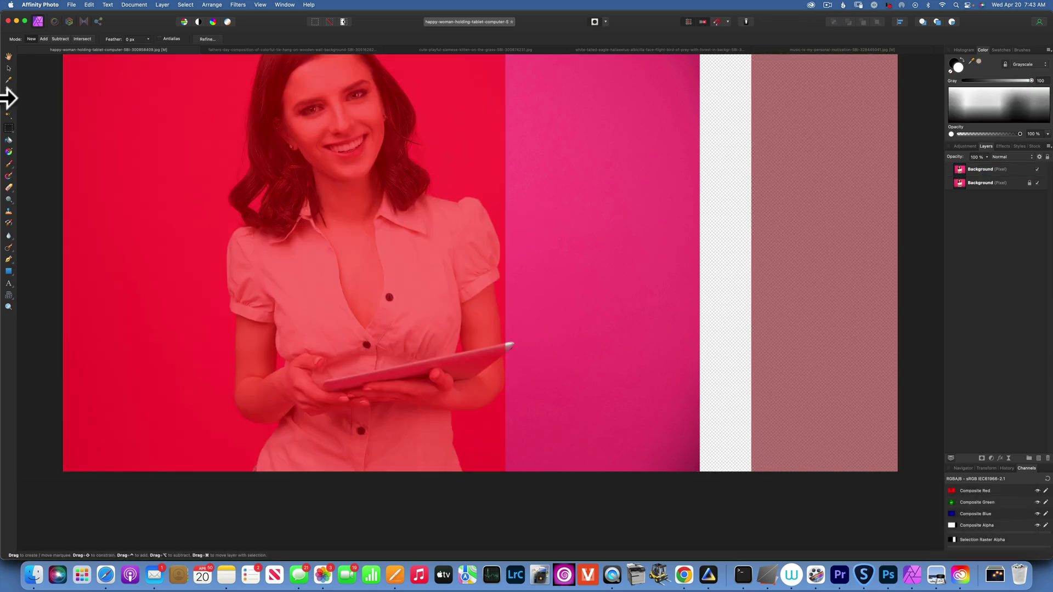
left_click(8, 68)
key("Left")
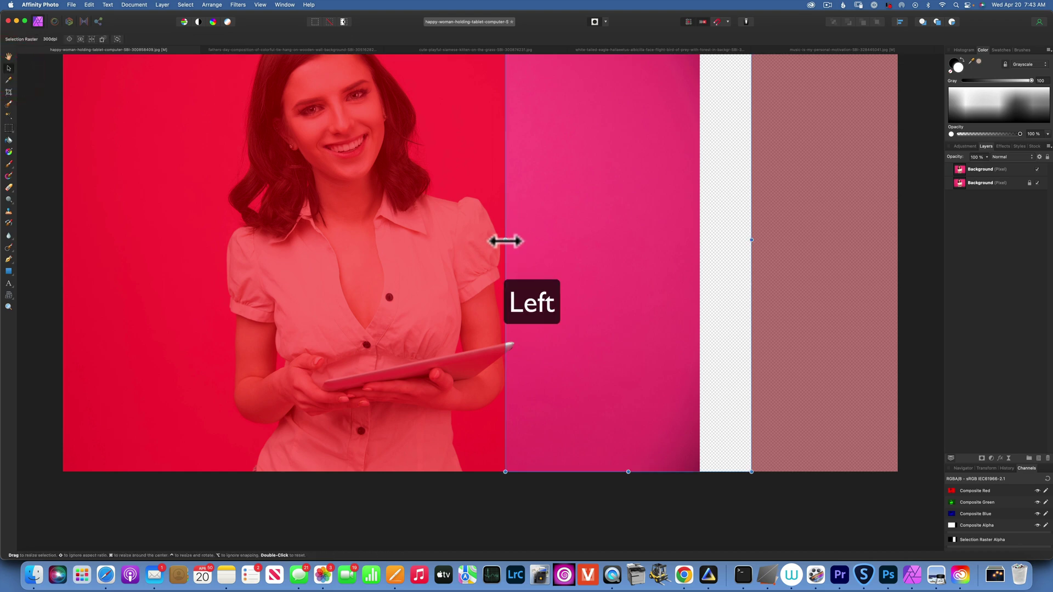
mouse_move(505, 240)
left_mouse_down()
mouse_move(482, 238)
mouse_move(517, 238)
left_mouse_up()
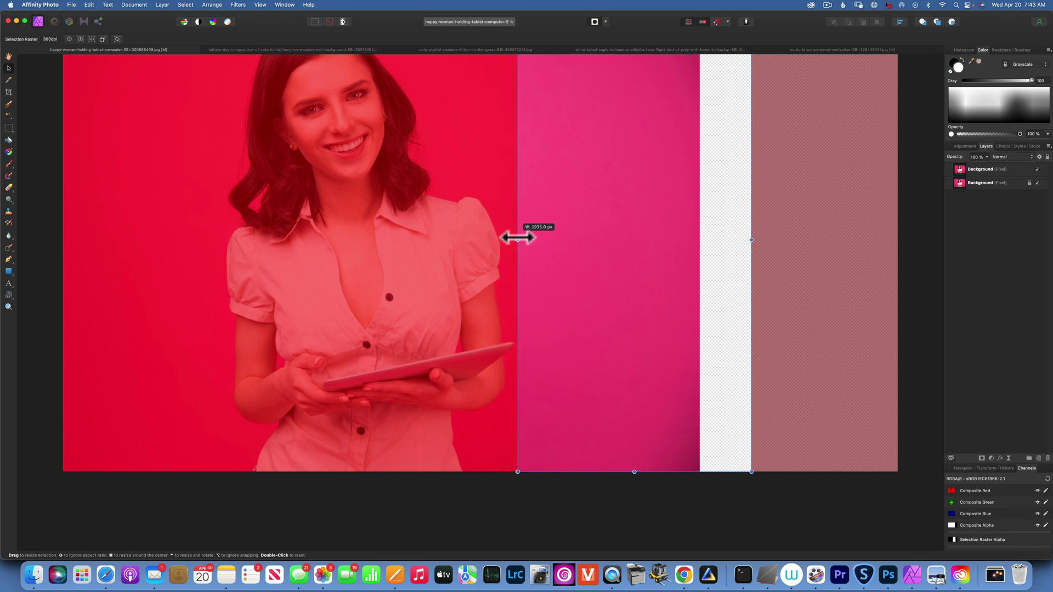
left_click_drag(518, 237, 518, 238)
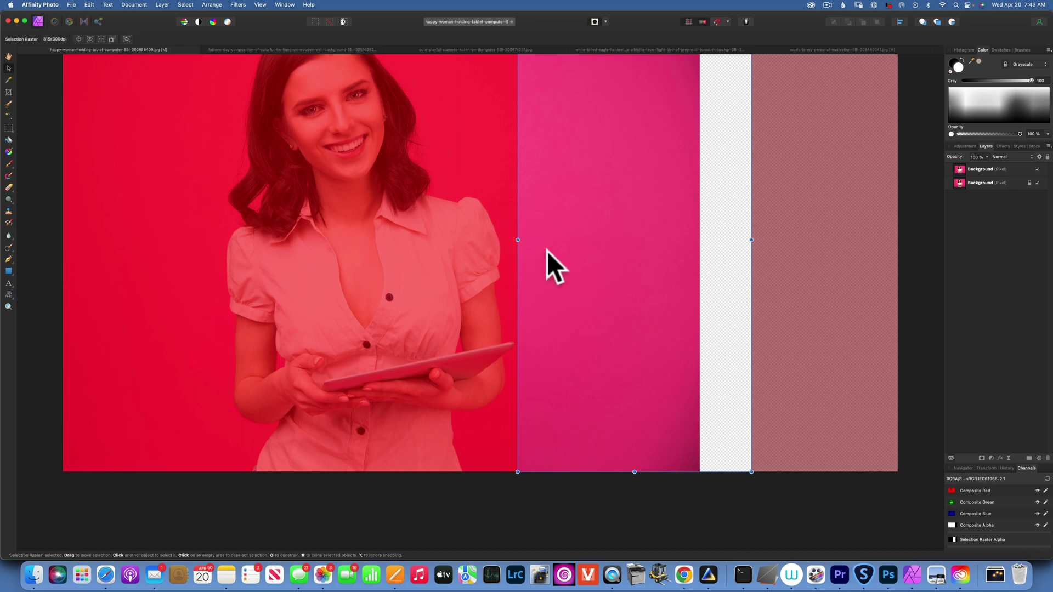
key("q")
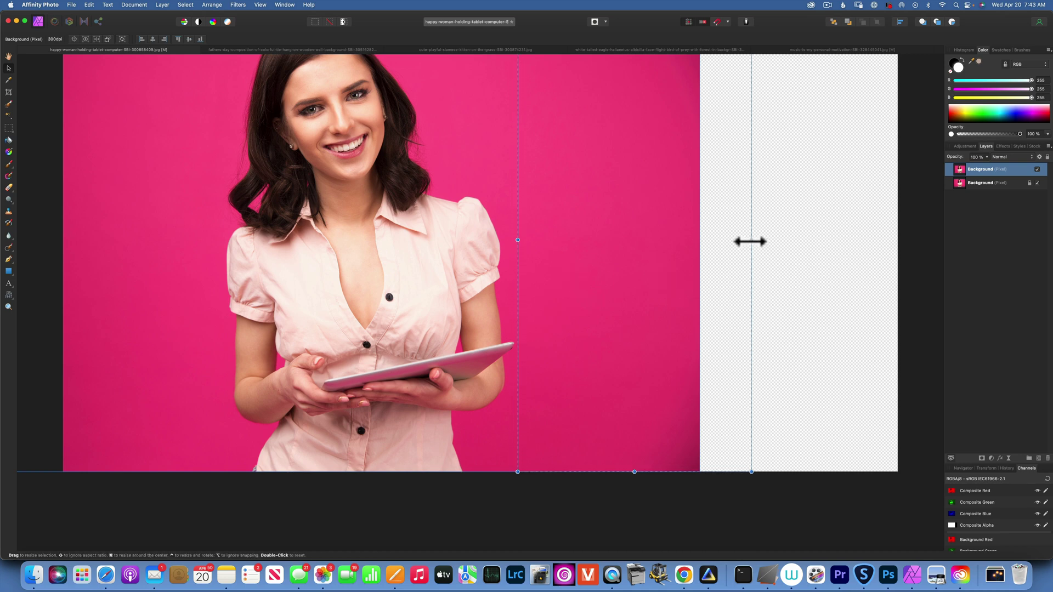
Step: Stretch the selected pink backdrop rightward to fill the empty canvas, and deselect
left_click_drag(750, 241, 648, 274)
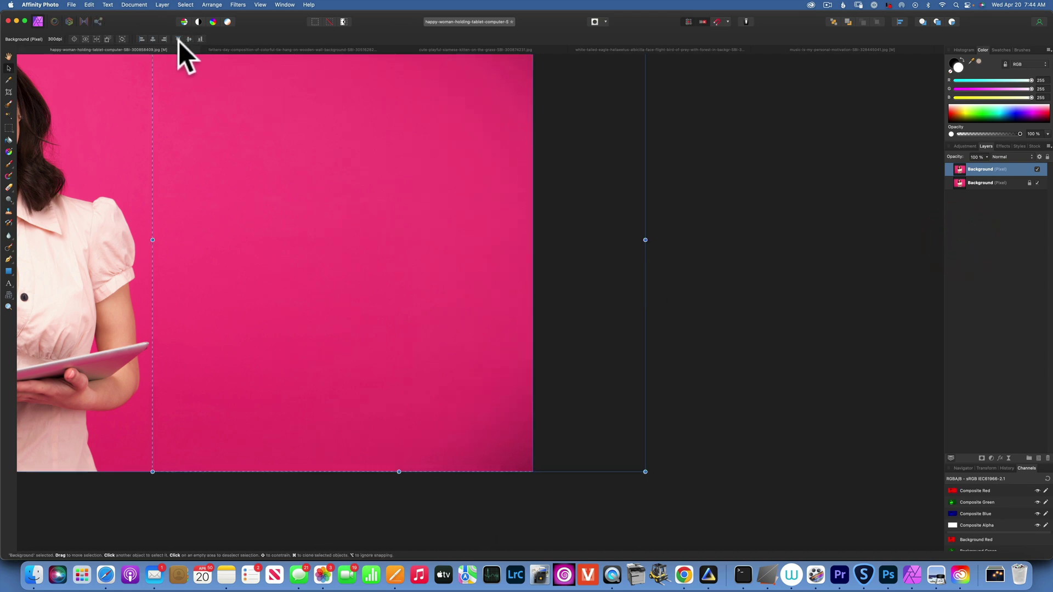
left_click(733, 176)
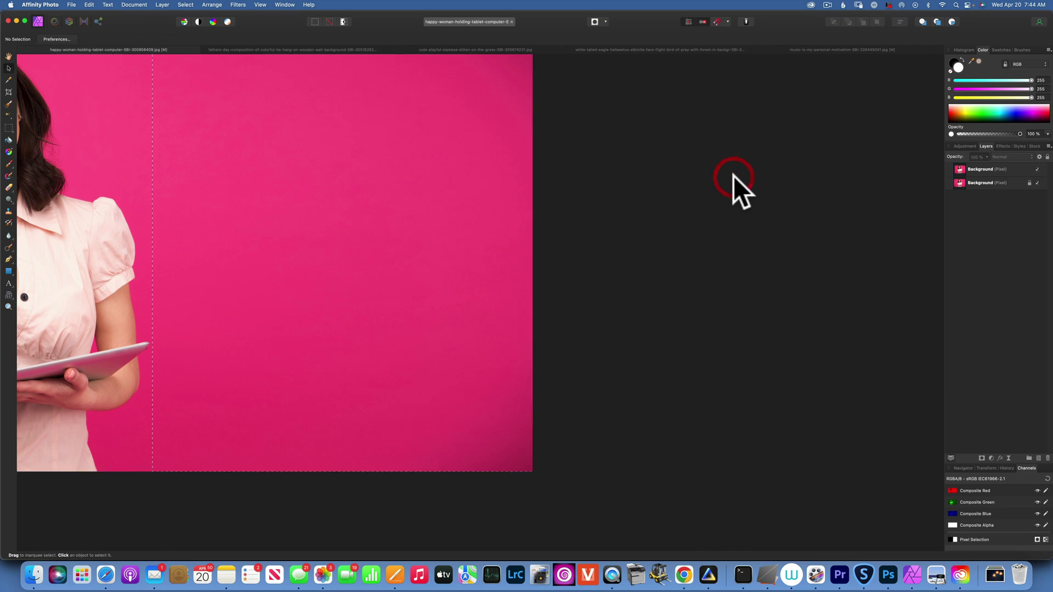
key("super+0")
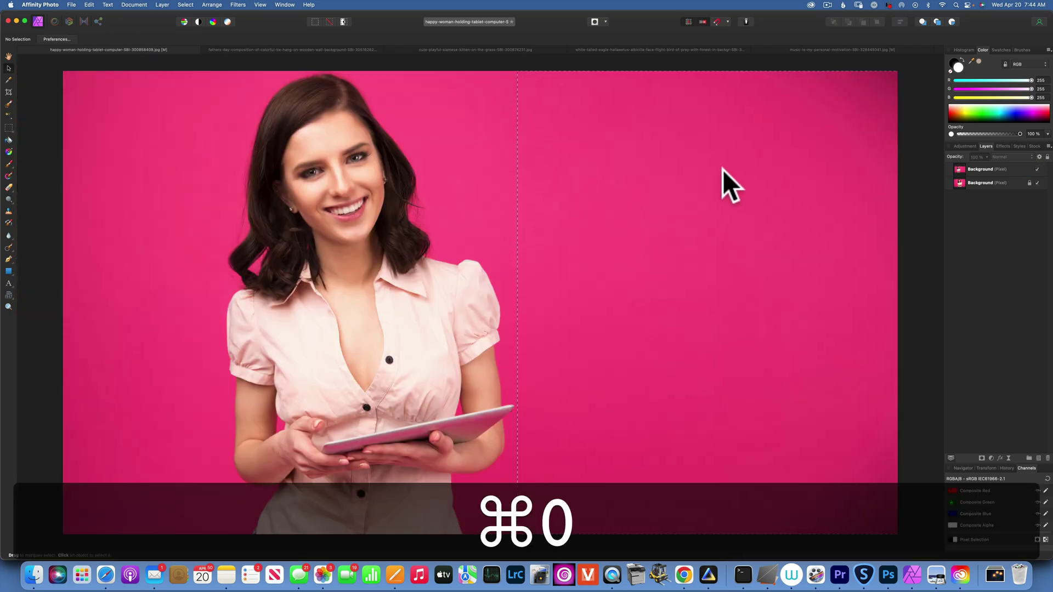
key("super+d")
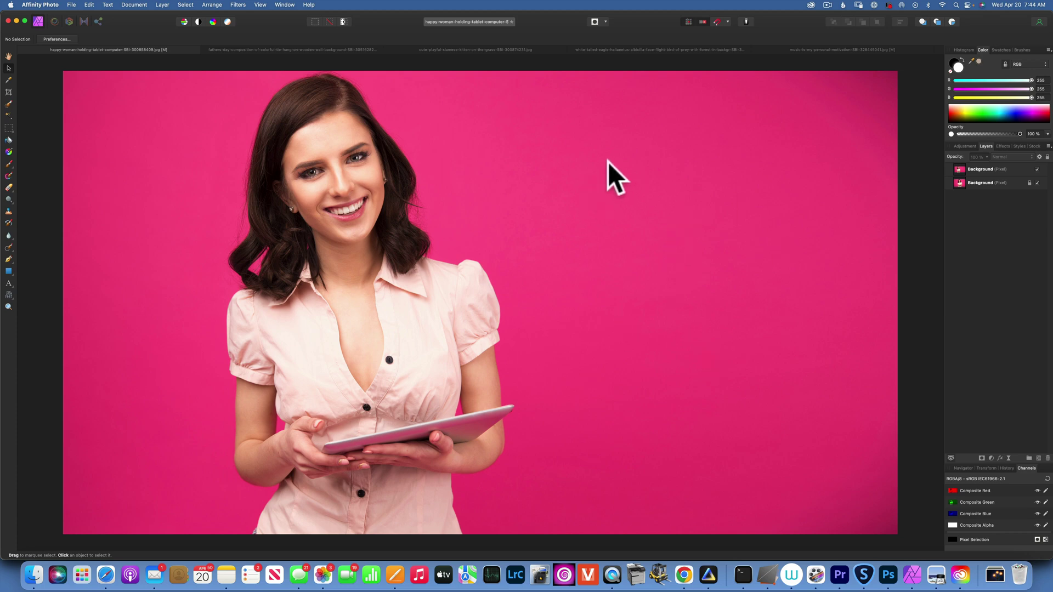
Step: Switch to the white-tailed eagle photo and duplicate its Background layer, keeping the copy selected
left_click(679, 49)
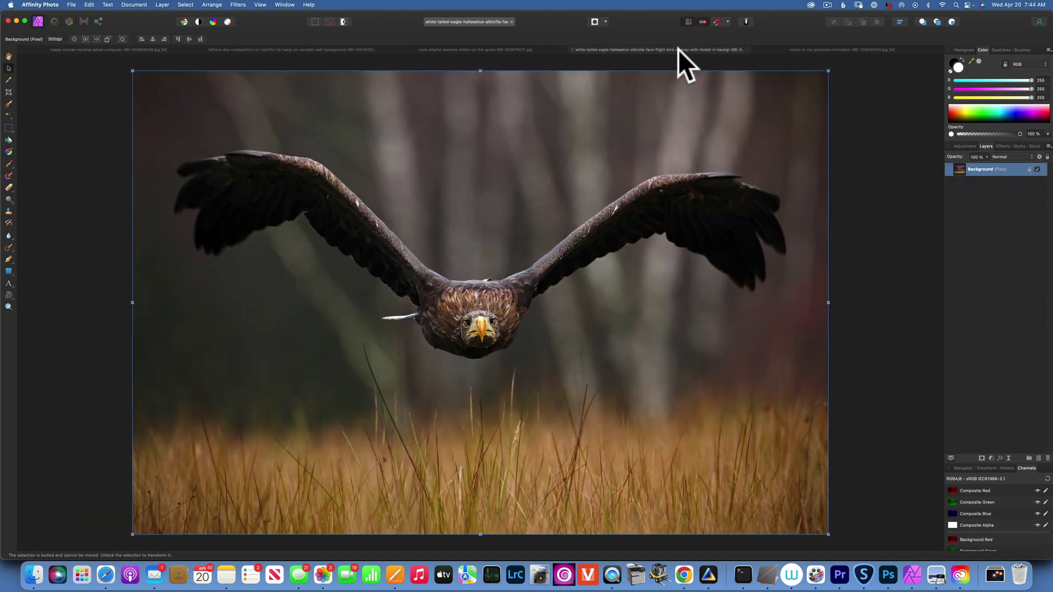
left_click(889, 199)
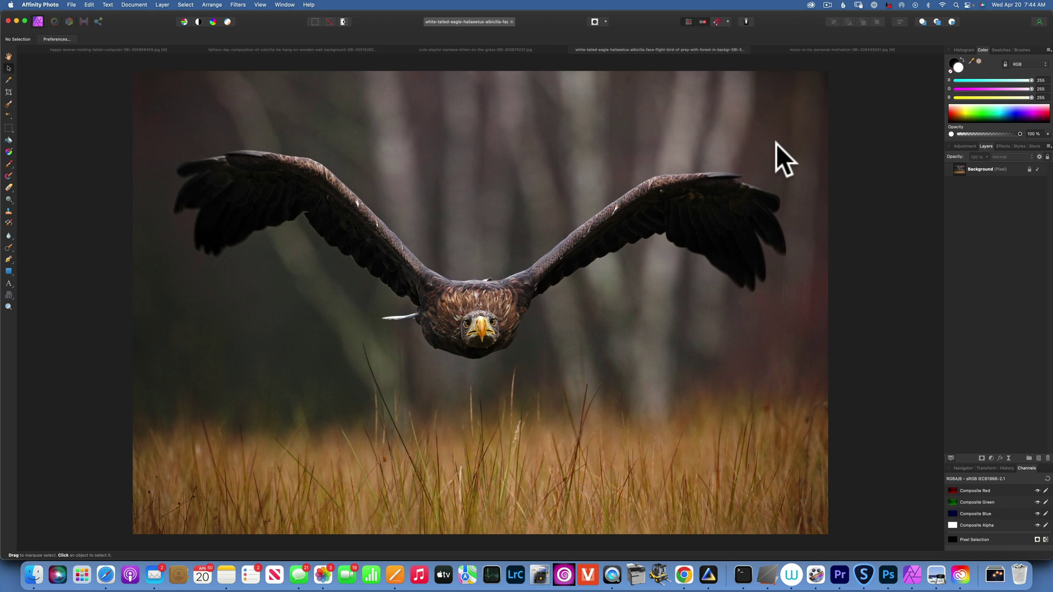
left_click(982, 169)
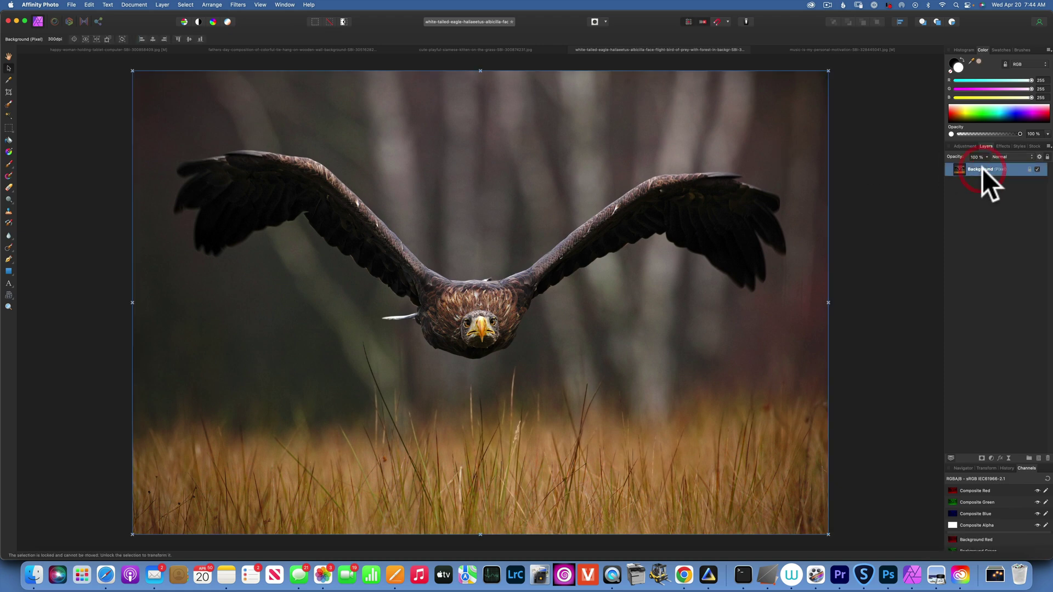
key("super+j")
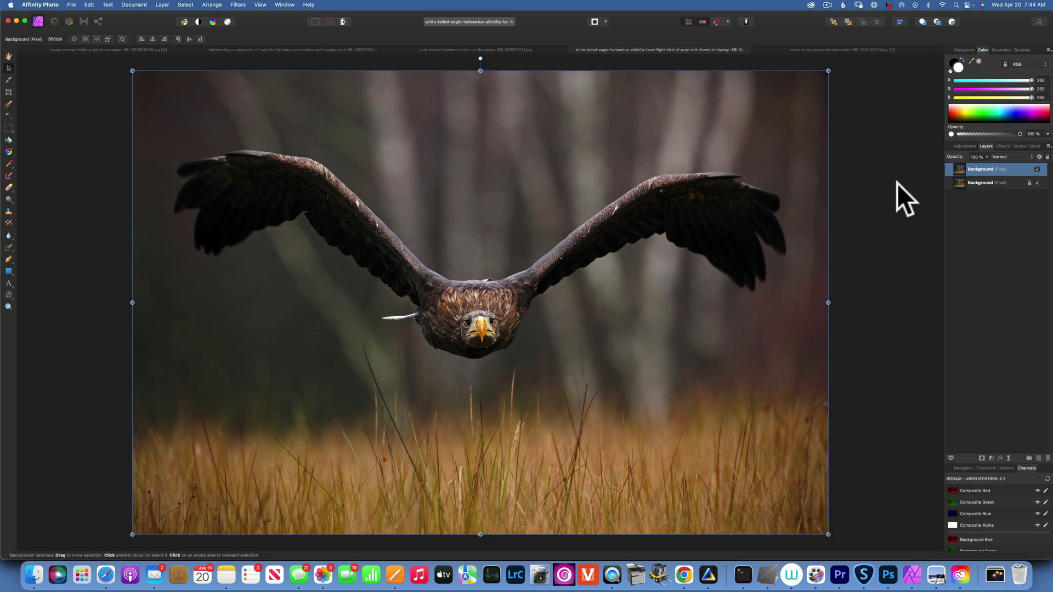
left_click(897, 184)
left_click(987, 169)
Step: Extend the eagle photo's canvas on the right with the Crop tool to about 4307 × 2667 px
left_click(8, 92)
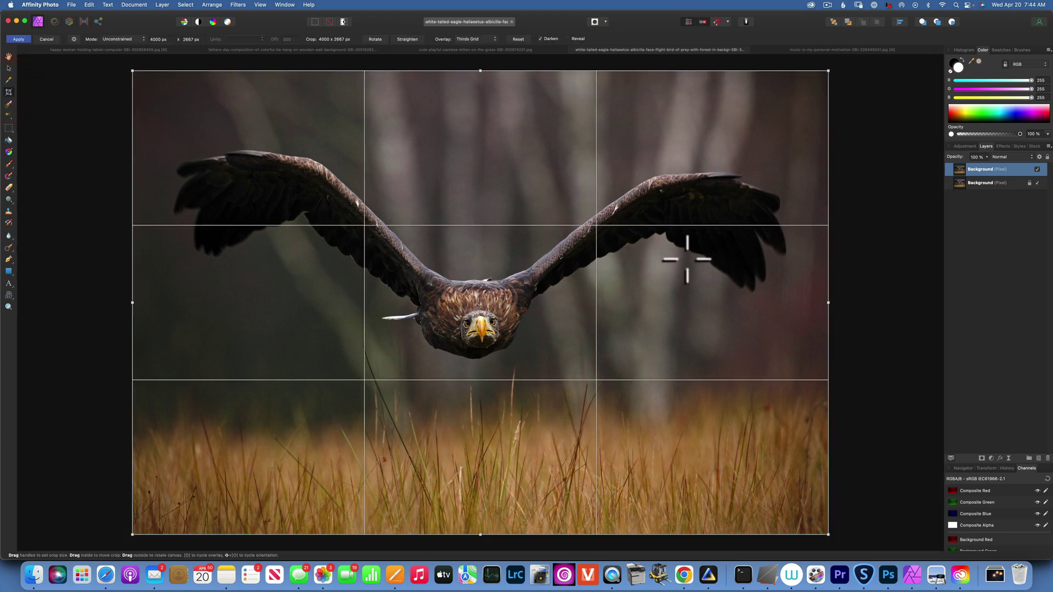
left_click_drag(828, 303, 891, 305)
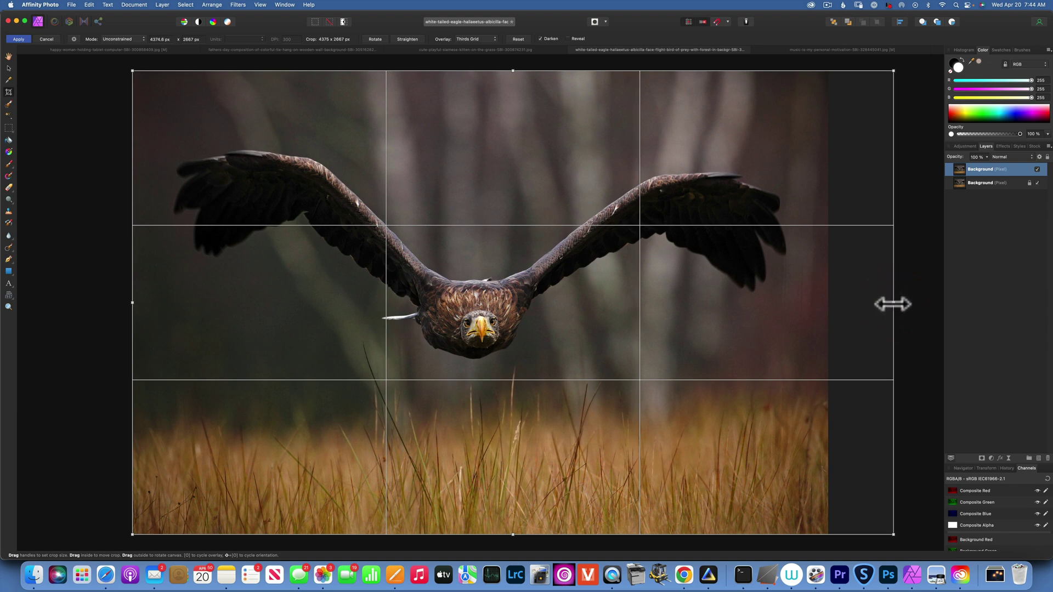
left_click_drag(894, 302, 879, 303)
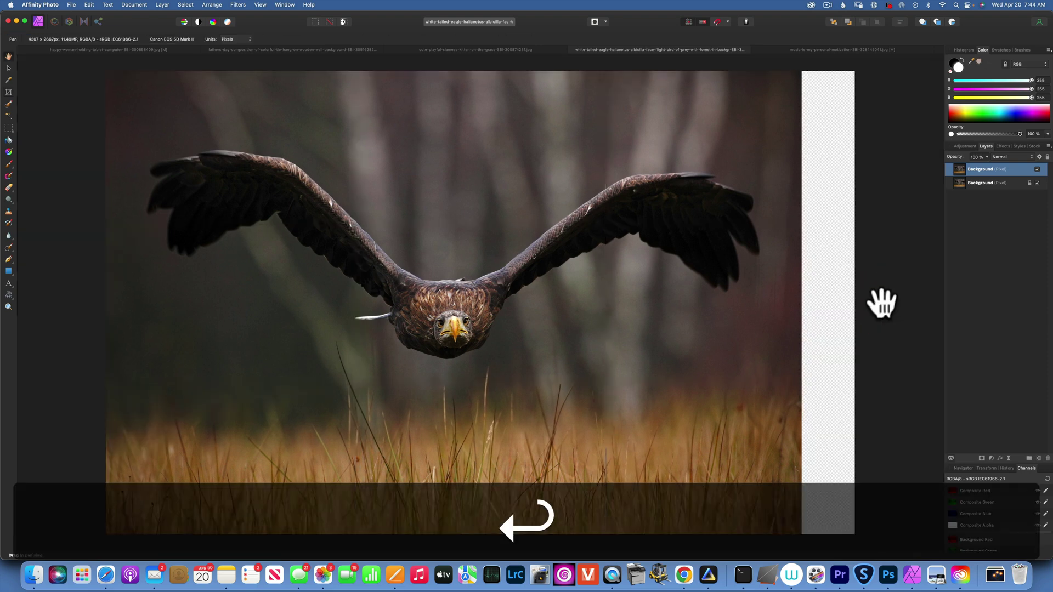
key("Return")
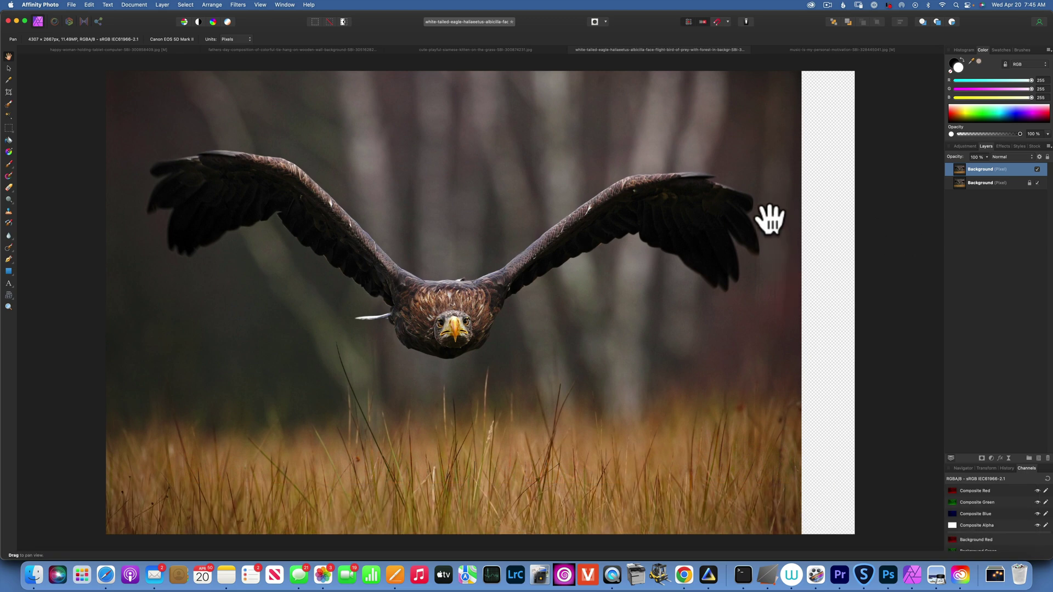
Step: Make a full-height rectangular marquee selection from the eagle's right wingtip across the empty canvas strip
left_click(8, 127)
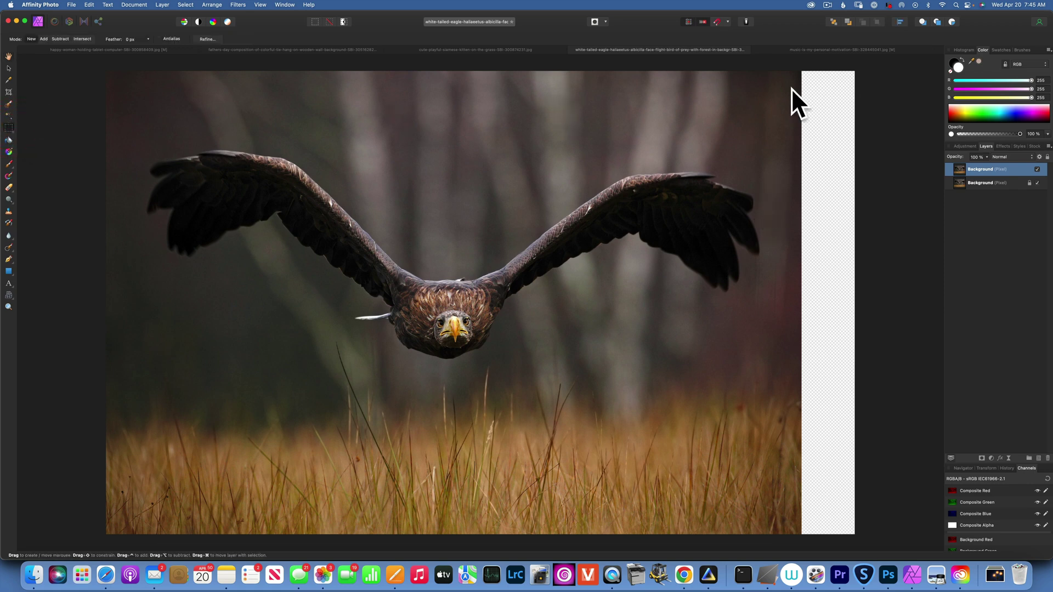
left_click_drag(752, 71, 848, 535)
left_click_drag(863, 586, 850, 525)
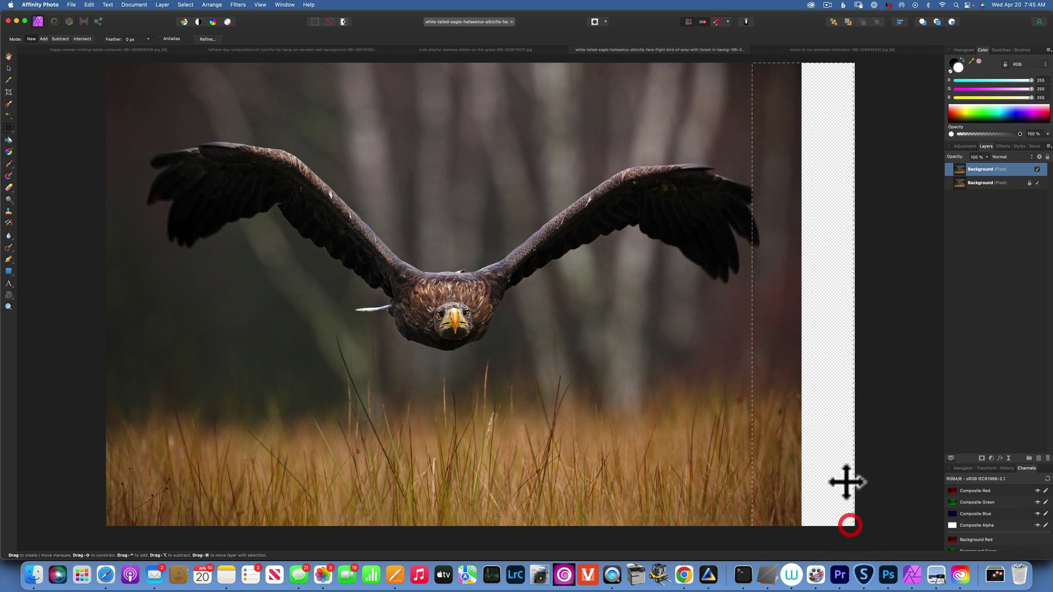
Step: Resize the selection in Quick Mask to cover only the narrow background strip between the wingtip and the photo's right edge
key("q")
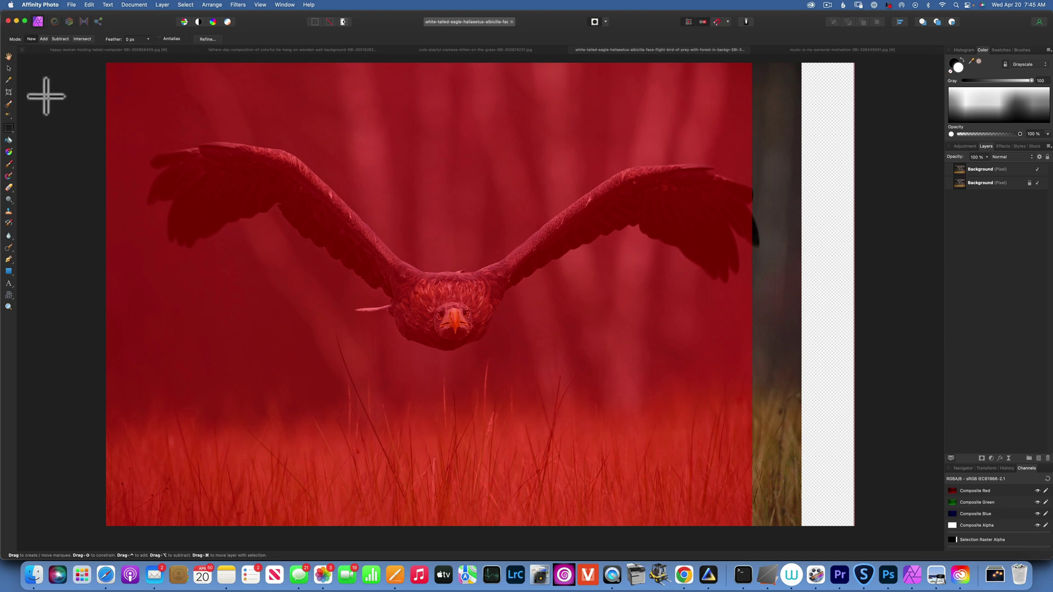
left_click(8, 68)
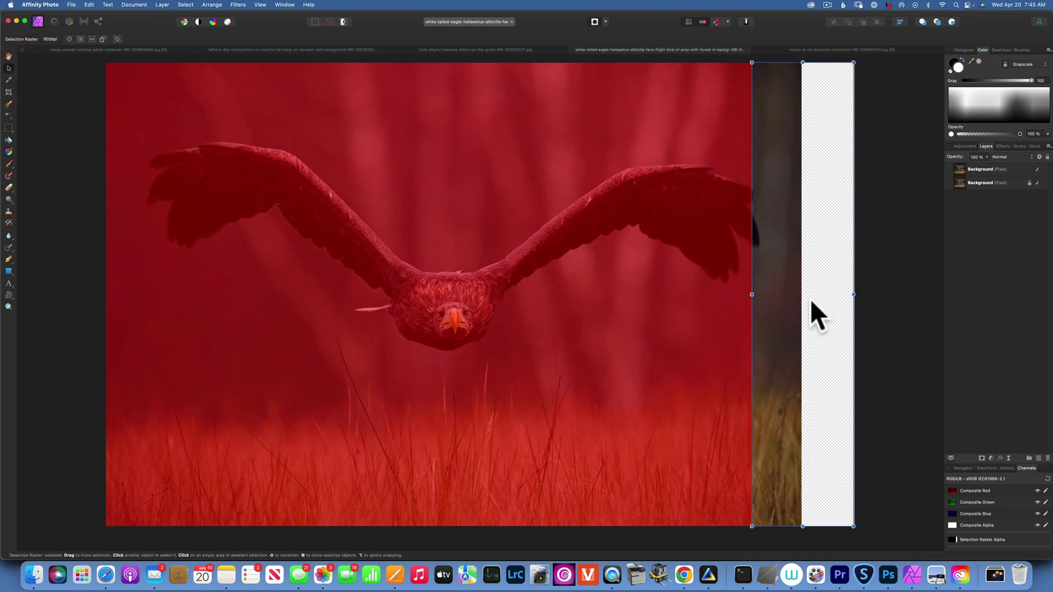
left_click_drag(751, 294, 761, 295)
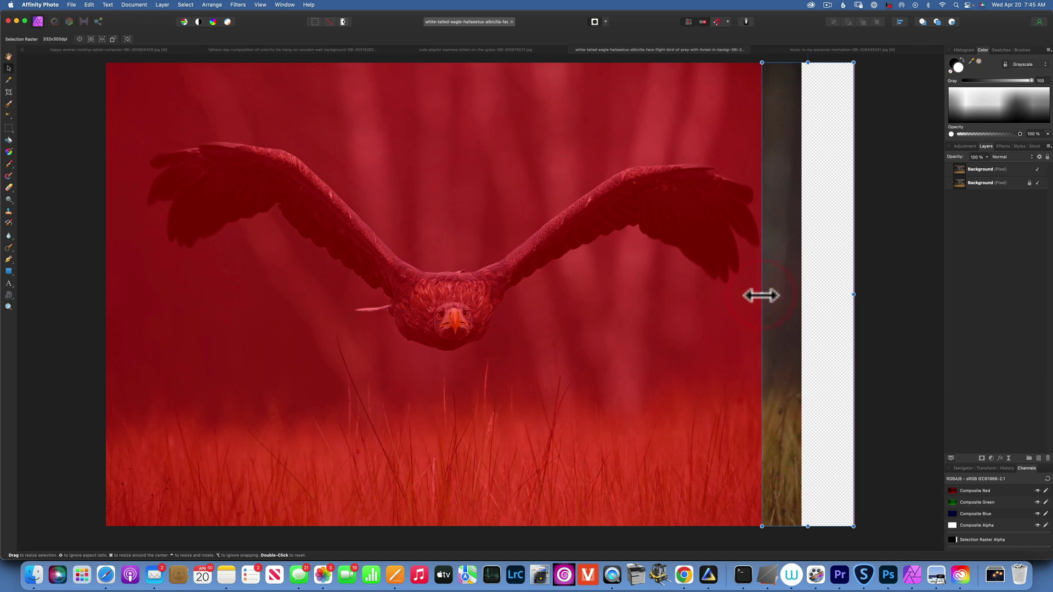
left_click_drag(854, 295, 799, 294)
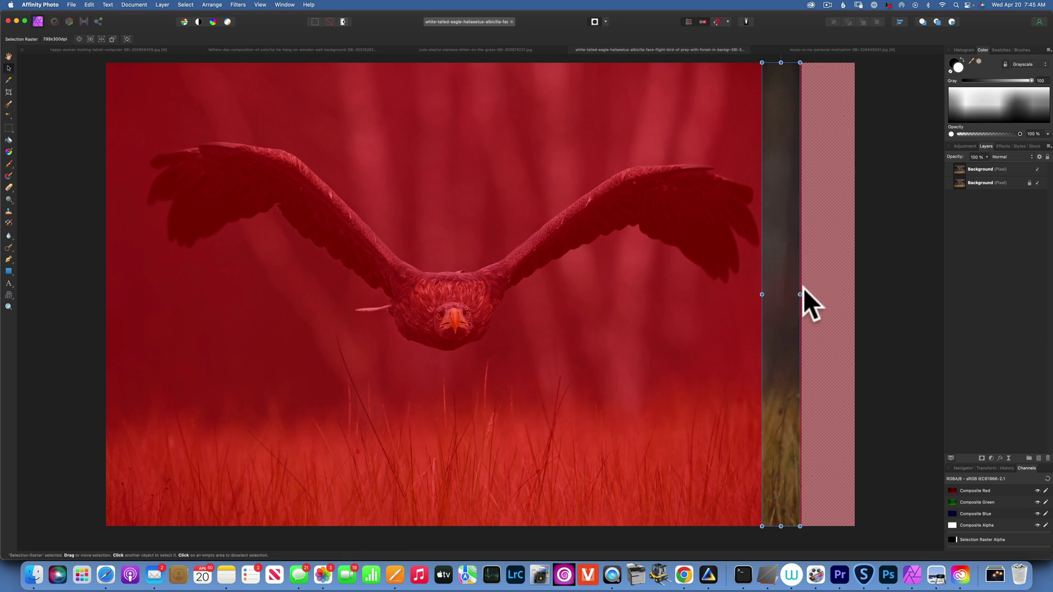
key("q")
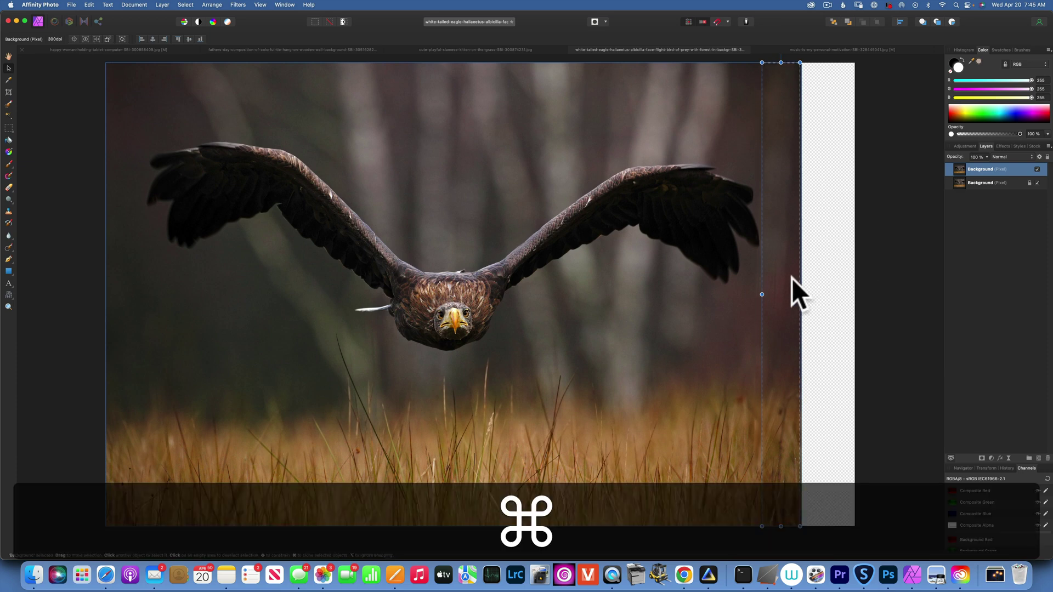
Step: Duplicate the selected background strip to its own layer and stretch it rightward over the empty canvas
key("super+j")
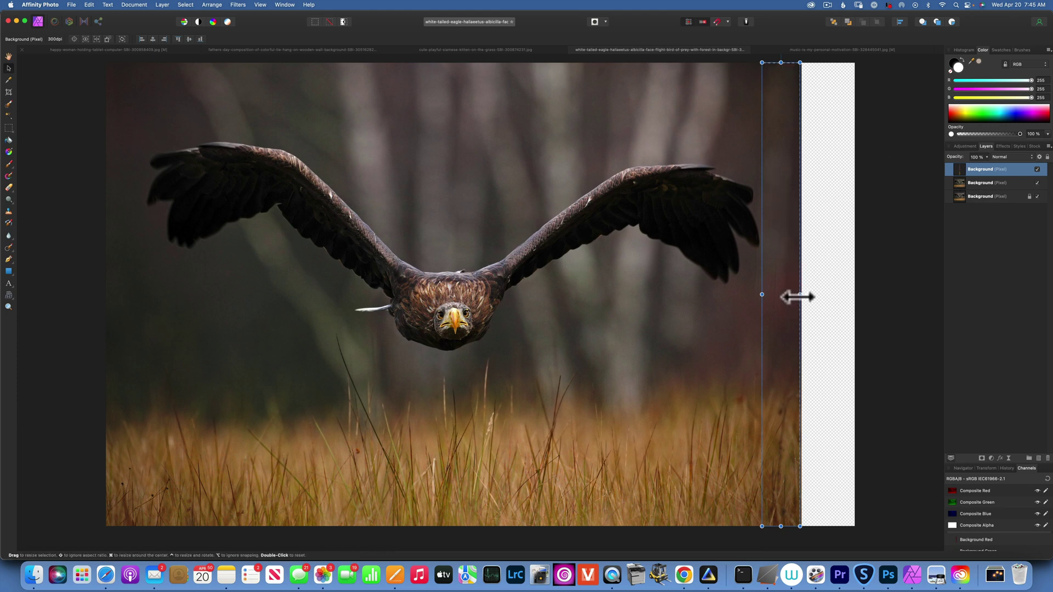
left_click_drag(799, 297, 858, 295)
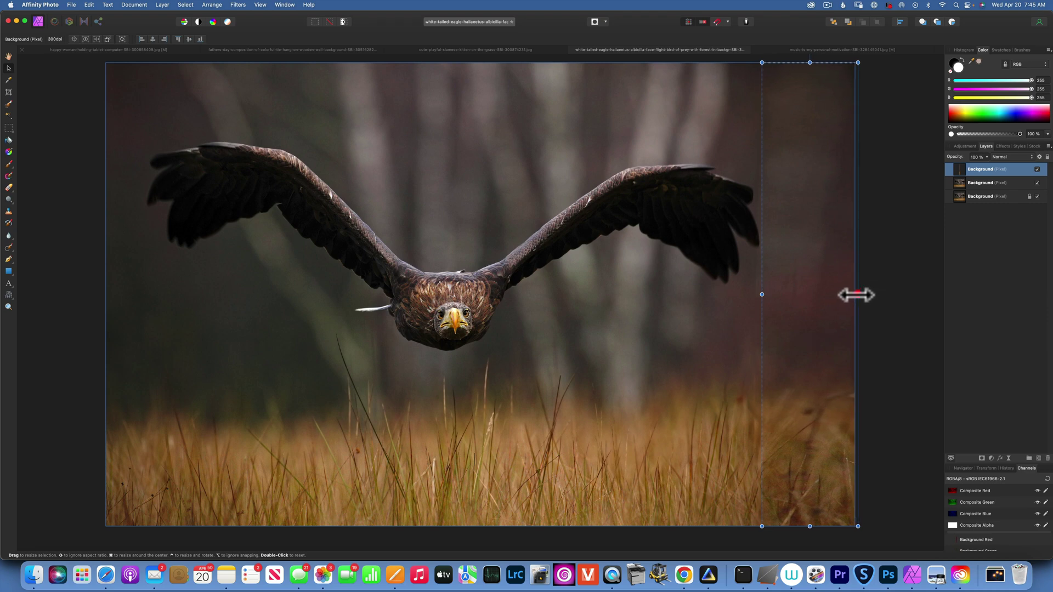
Step: Merge the stretched right-hand strip down into the eagle layer and clear the pixel selection
left_click(1015, 169, "ctrl")
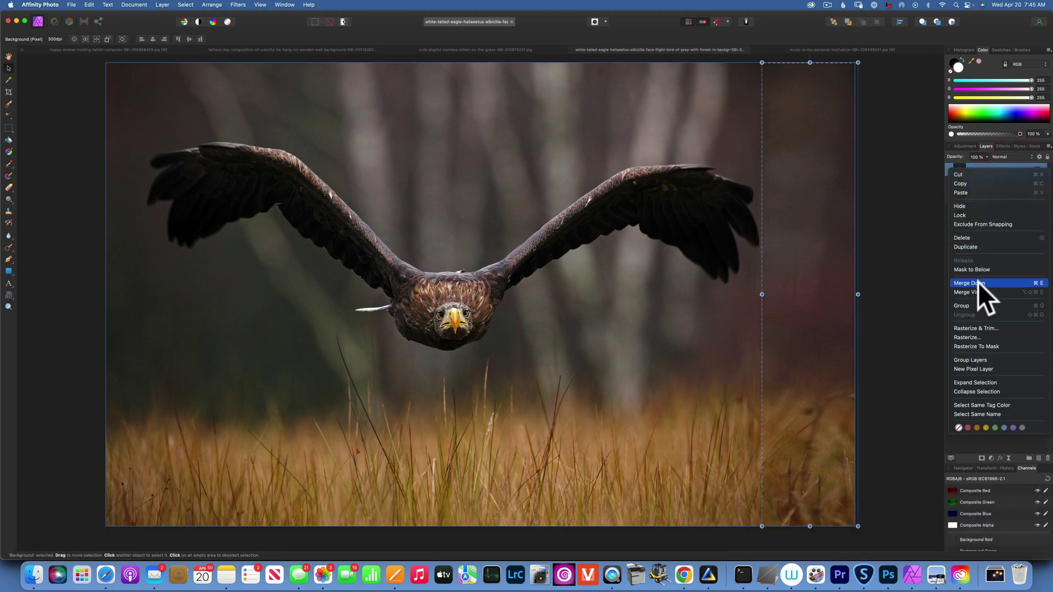
left_click(978, 282)
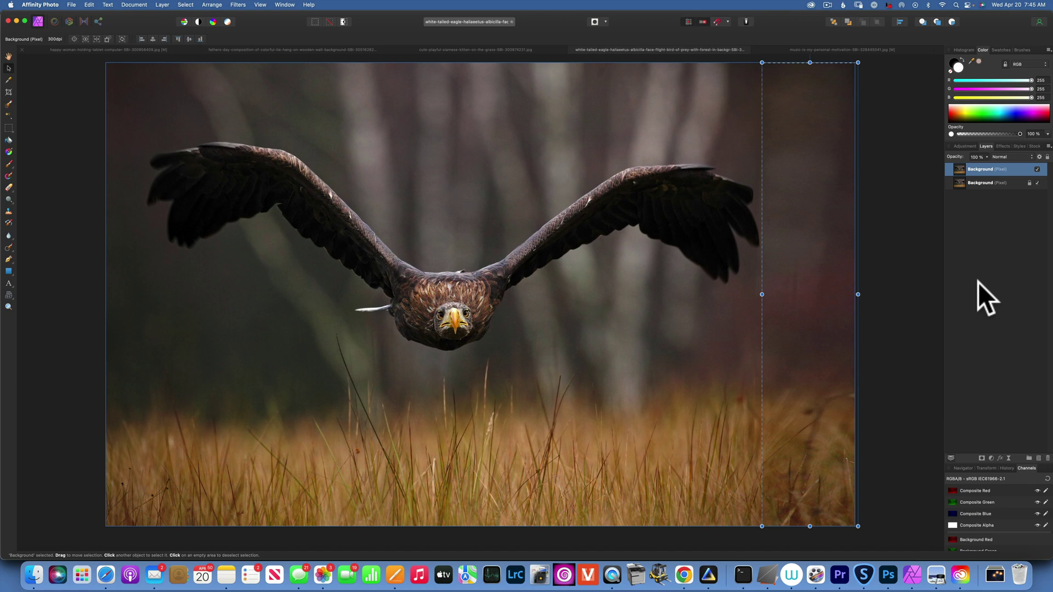
left_click(917, 261)
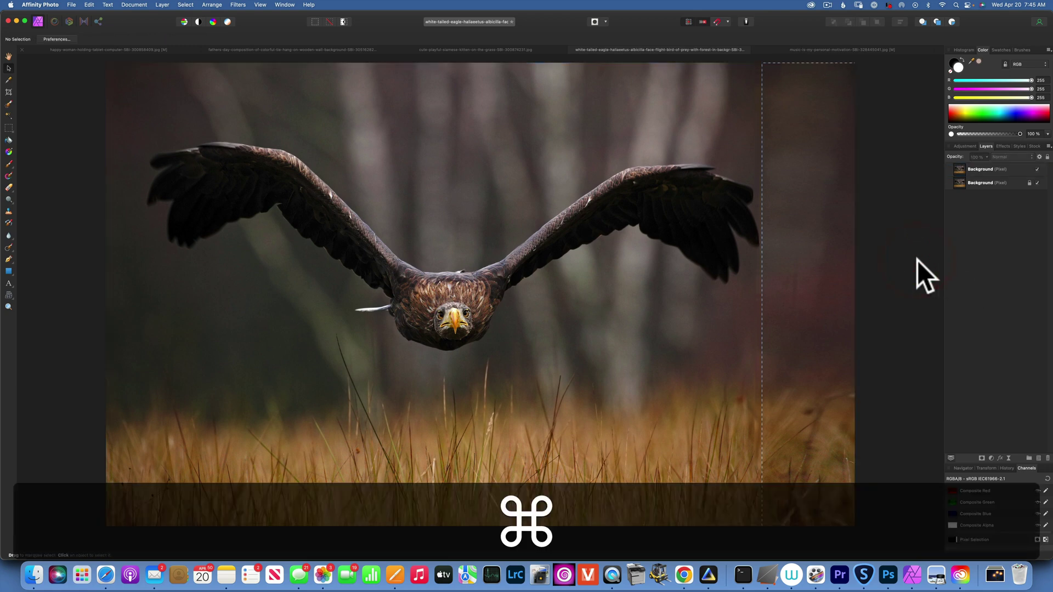
key("super+d")
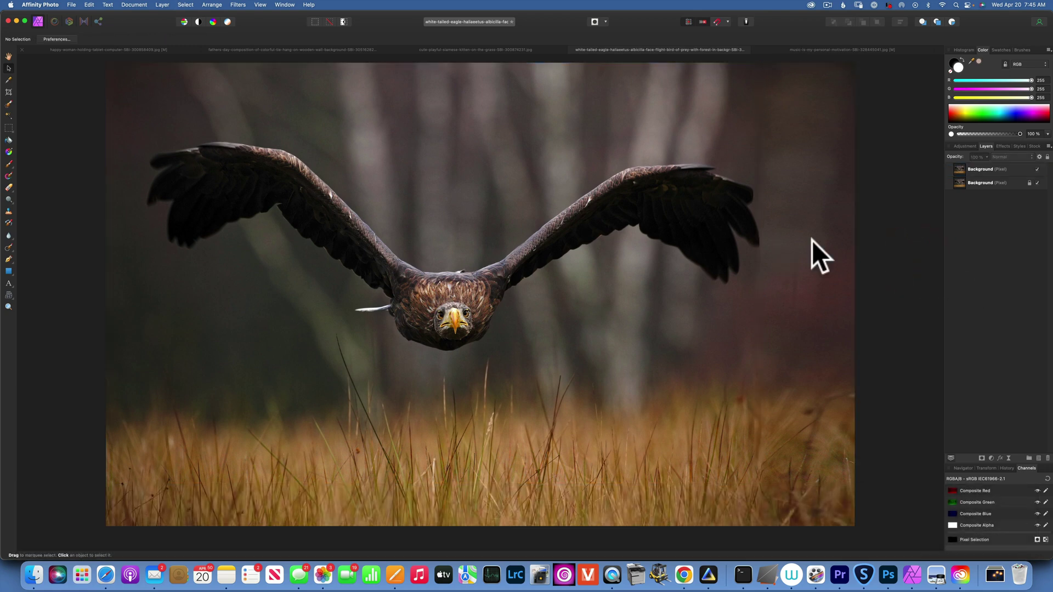
Step: Duplicate the merged eagle layer
scroll(812, 241, "left", 5)
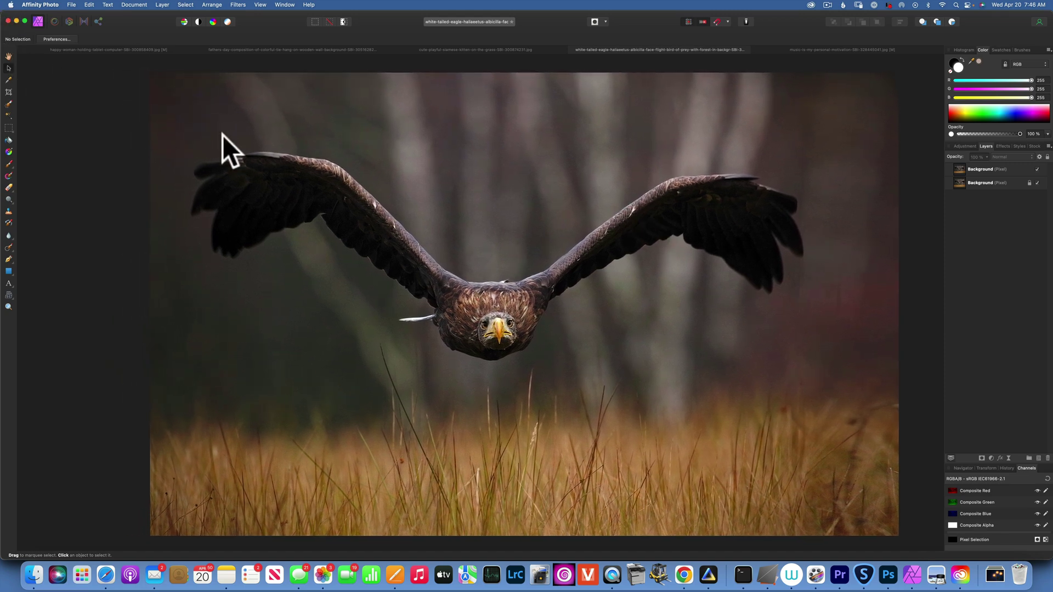
left_click(985, 169)
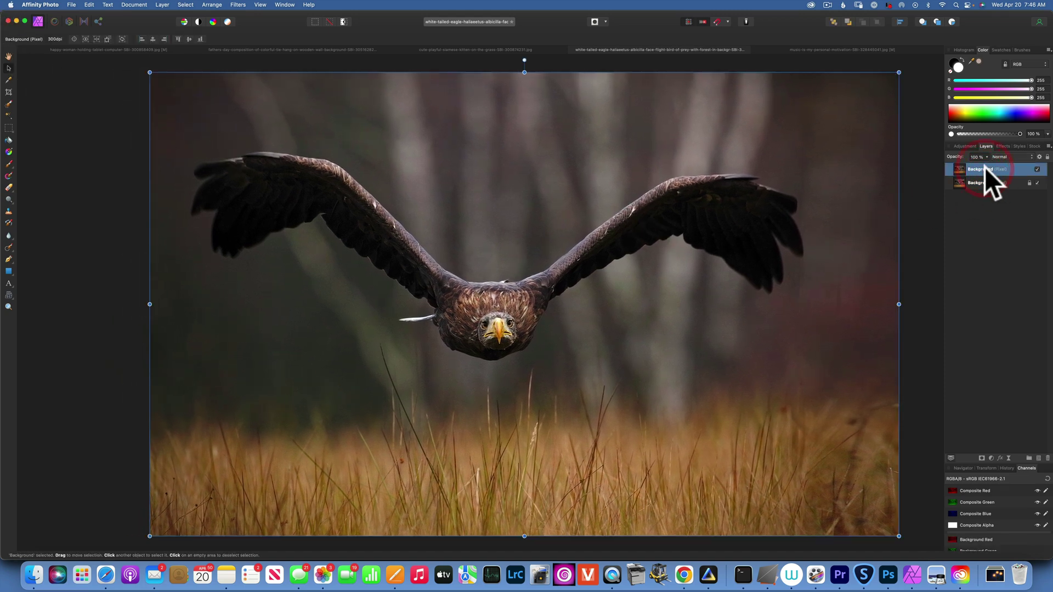
key("super+j")
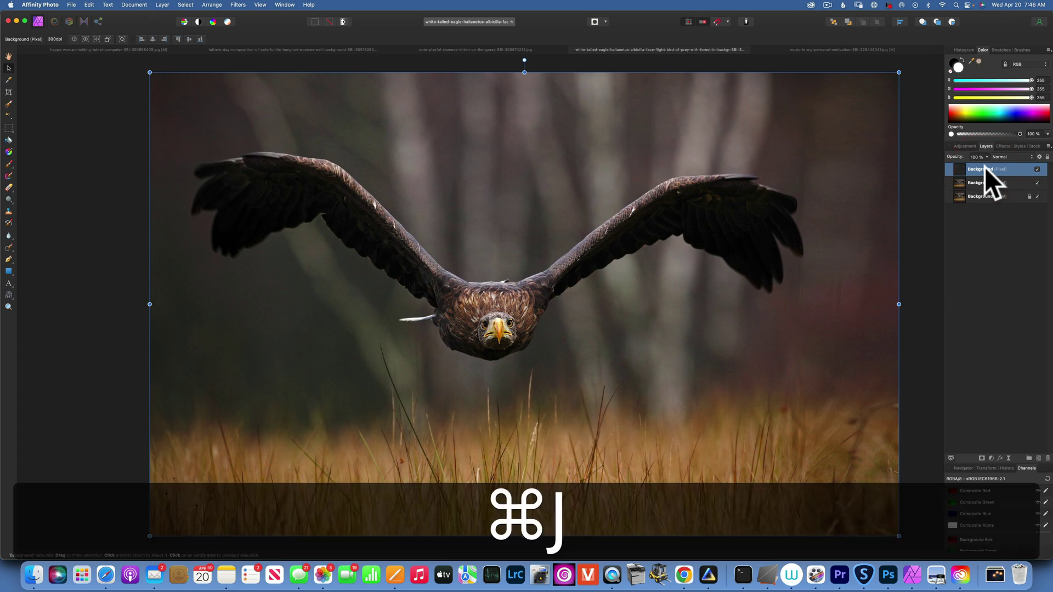
Step: Extend the eagle photo's canvas on the left with the Crop tool to about 4588 × 2667 px
left_click(9, 91)
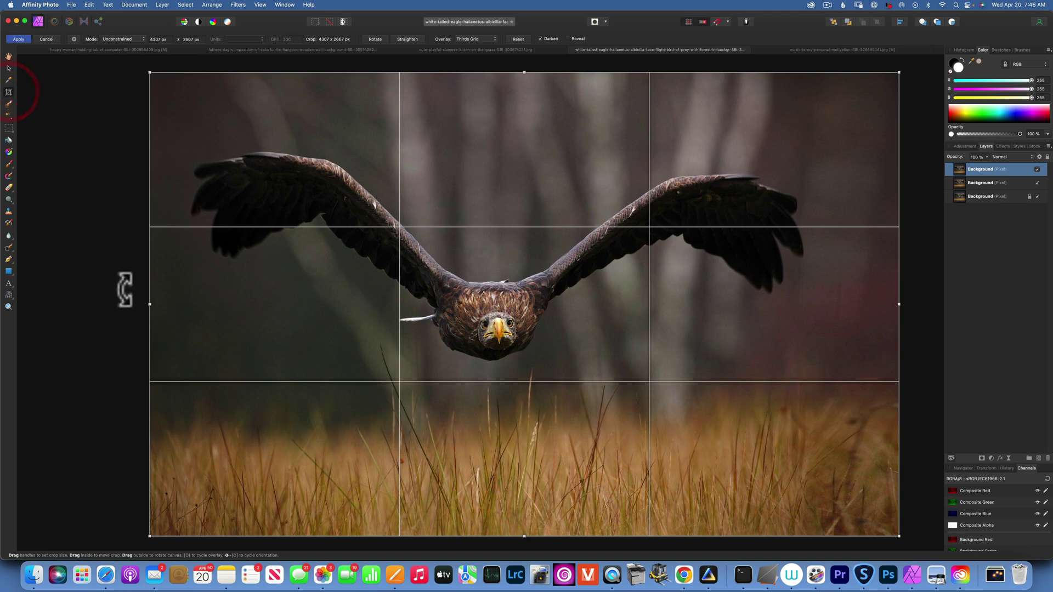
left_click_drag(150, 305, 101, 299)
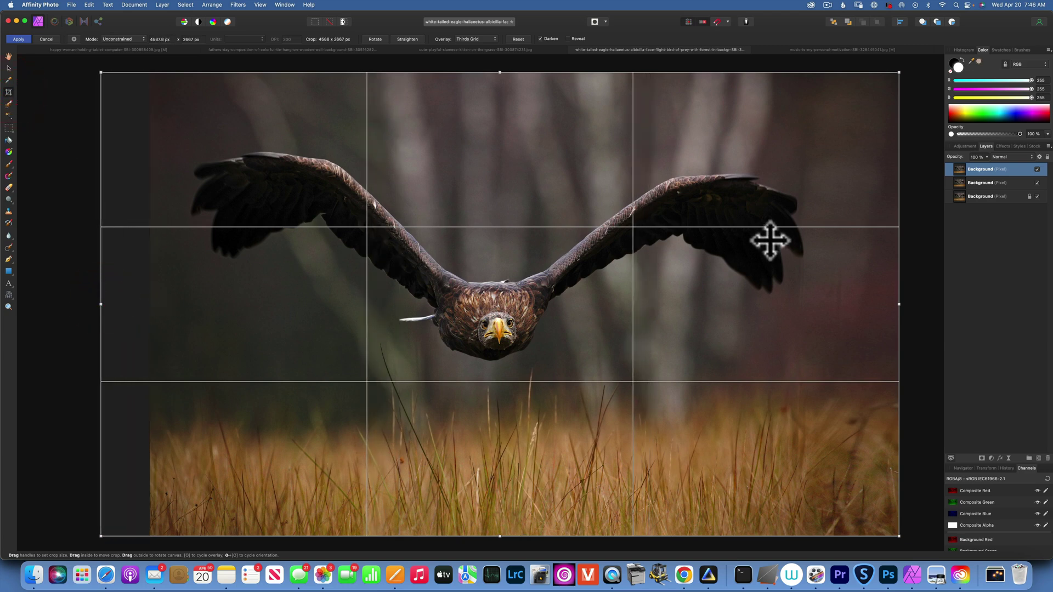
key("Return")
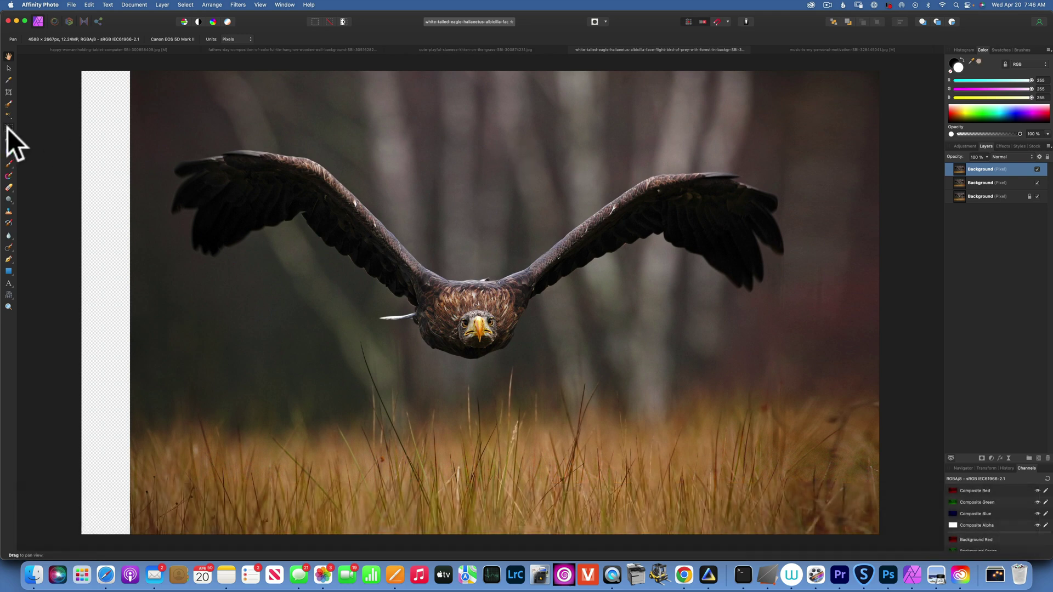
Step: Make a full-height marquee selection at the photo's left edge and resize it in Quick Mask to the narrow background strip beside the left wingtip
left_click(8, 127)
left_click_drag(129, 70, 255, 543)
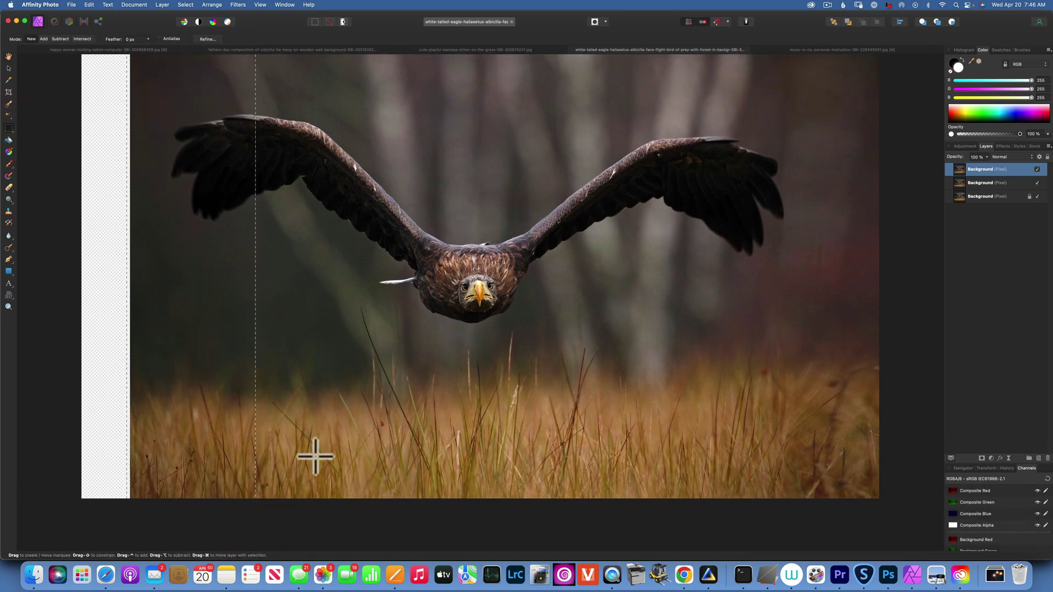
key("q")
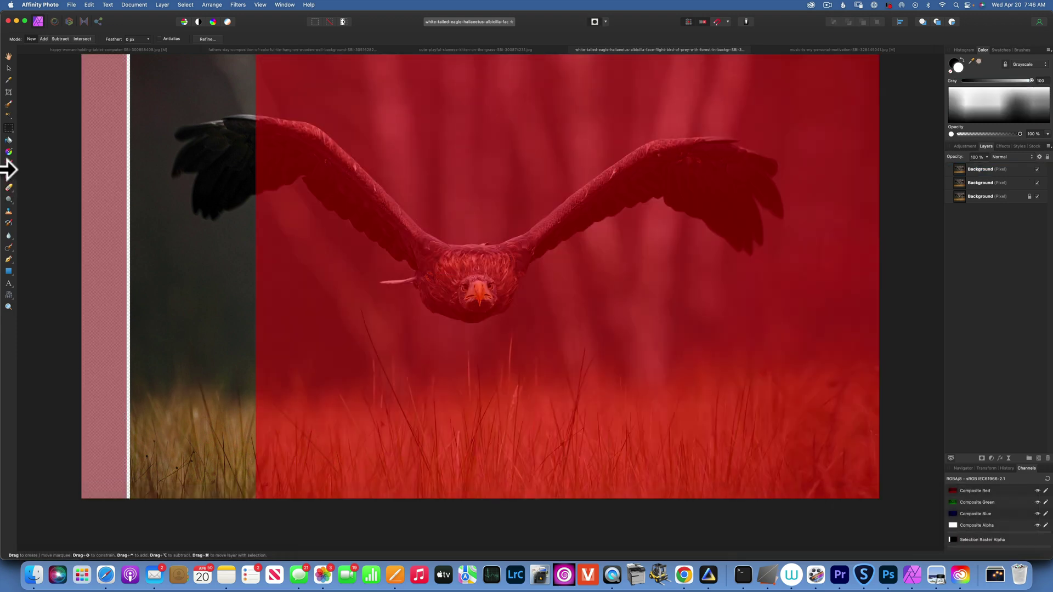
left_click(8, 68)
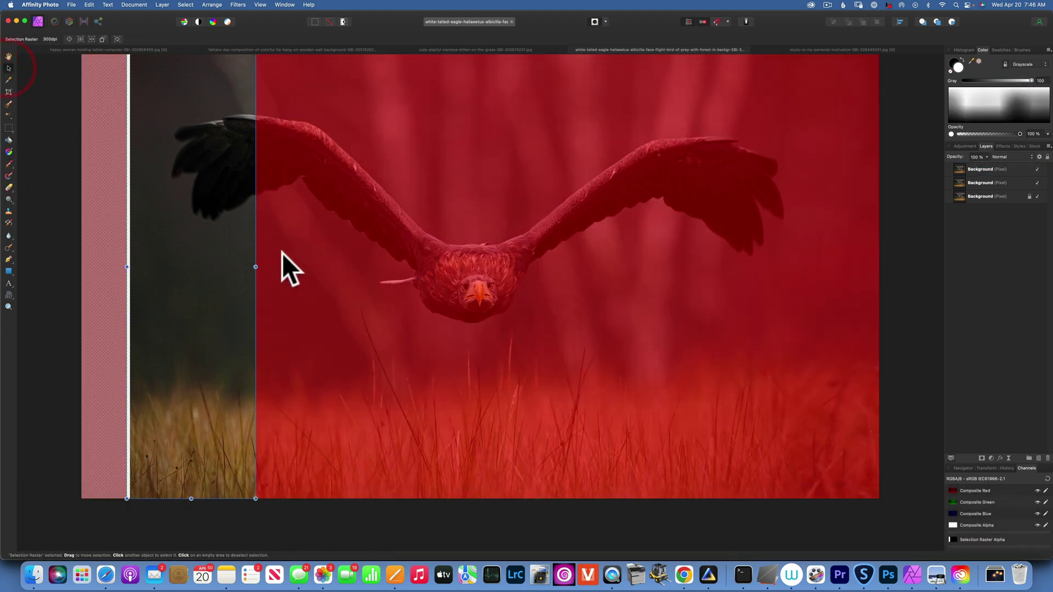
left_click_drag(254, 266, 169, 265)
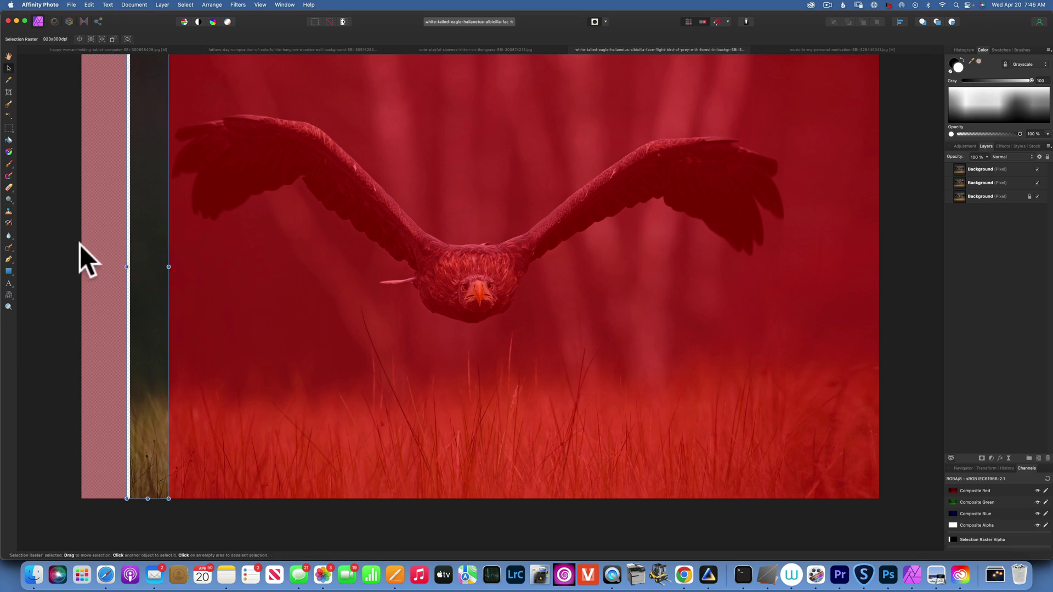
left_click_drag(125, 266, 130, 267)
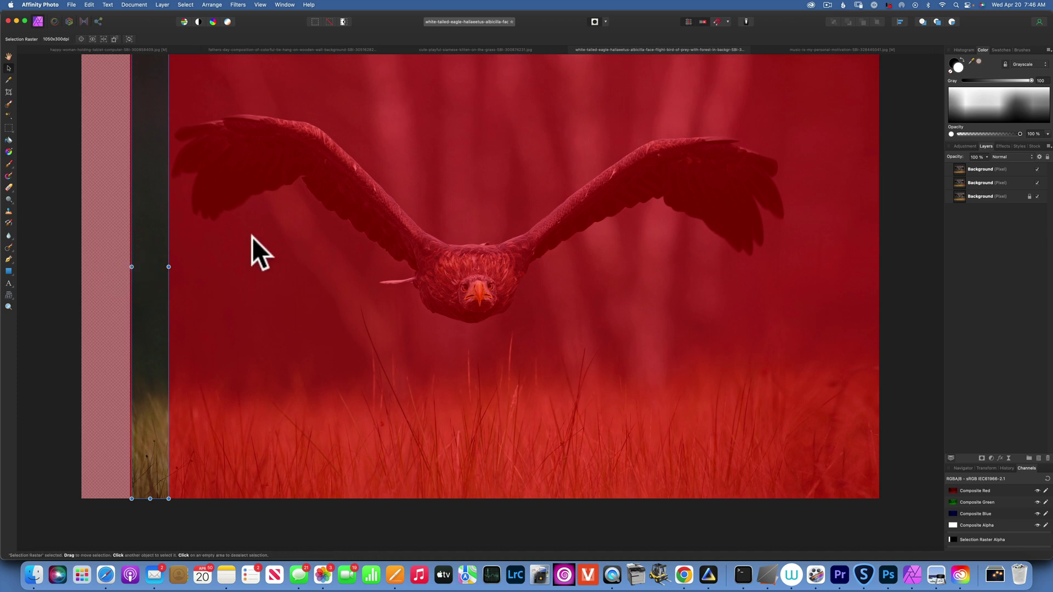
key("q")
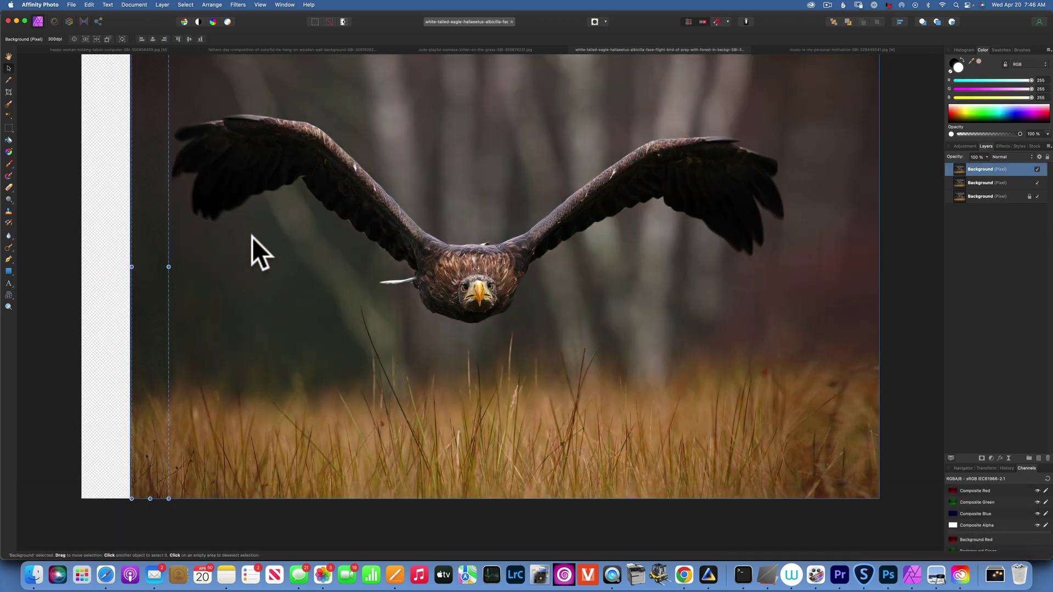
Step: Duplicate the selected strip to its own layer, stretch it leftward over the empty canvas, and clear the selection
key("super+j")
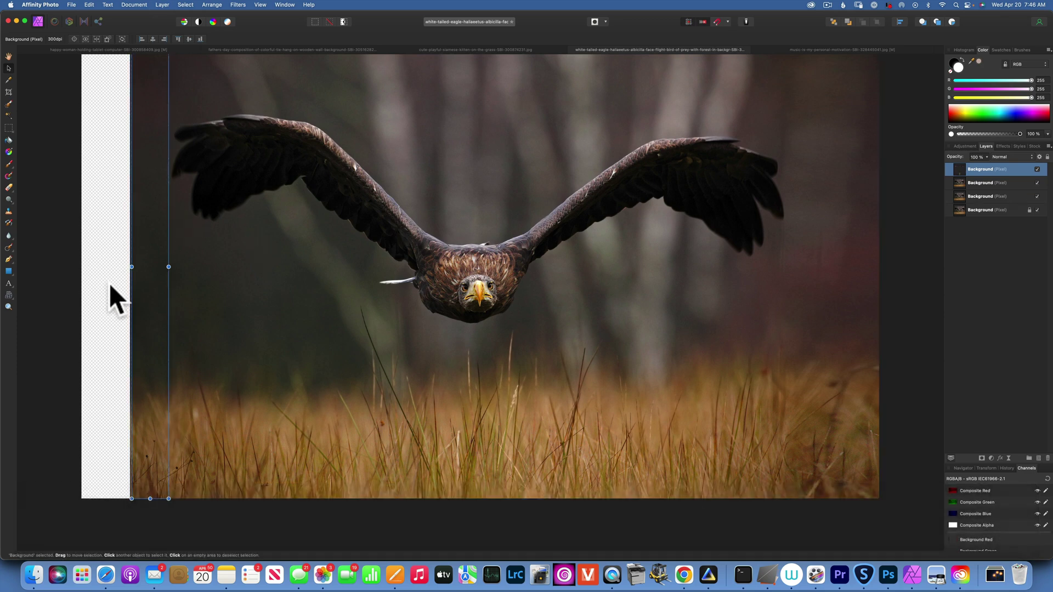
left_click_drag(131, 266, 80, 268)
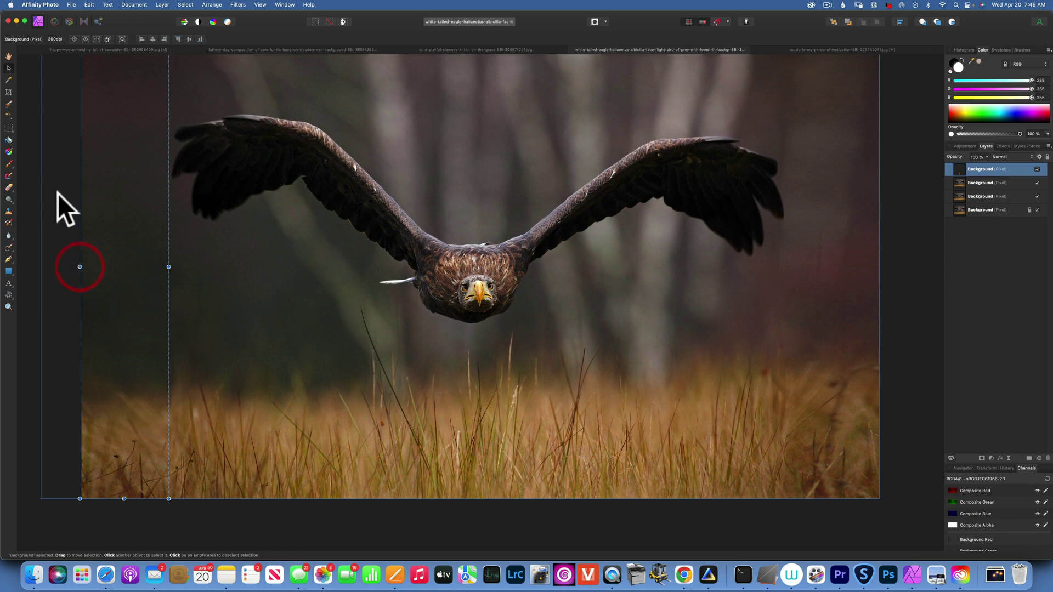
left_click(33, 194)
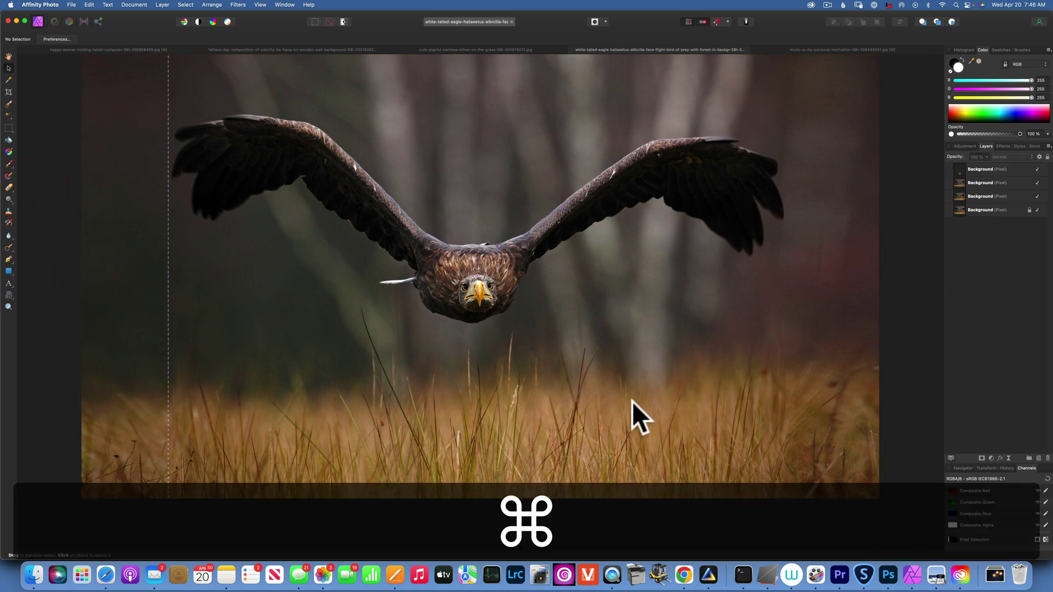
key("super+d")
Step: Merge the stretched left-hand strip down into the eagle layer below it
key("super+0")
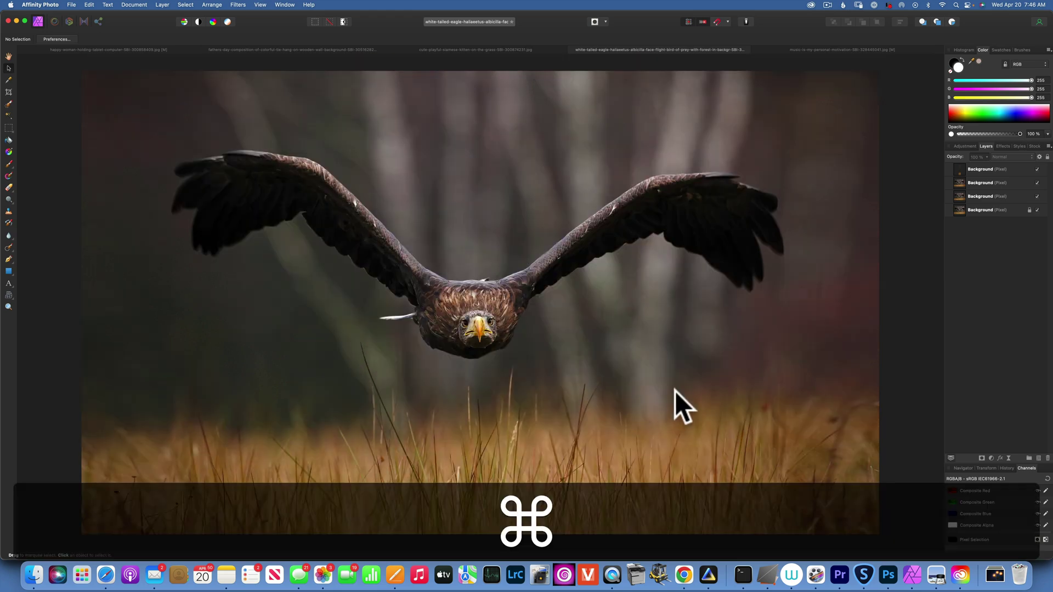
key("super+minus")
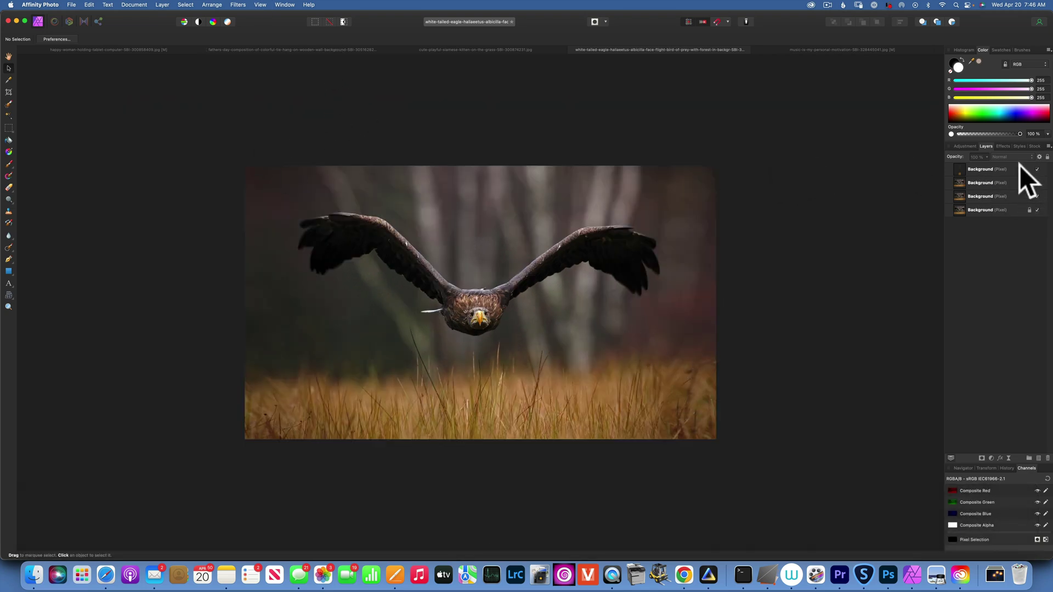
left_click(1002, 169)
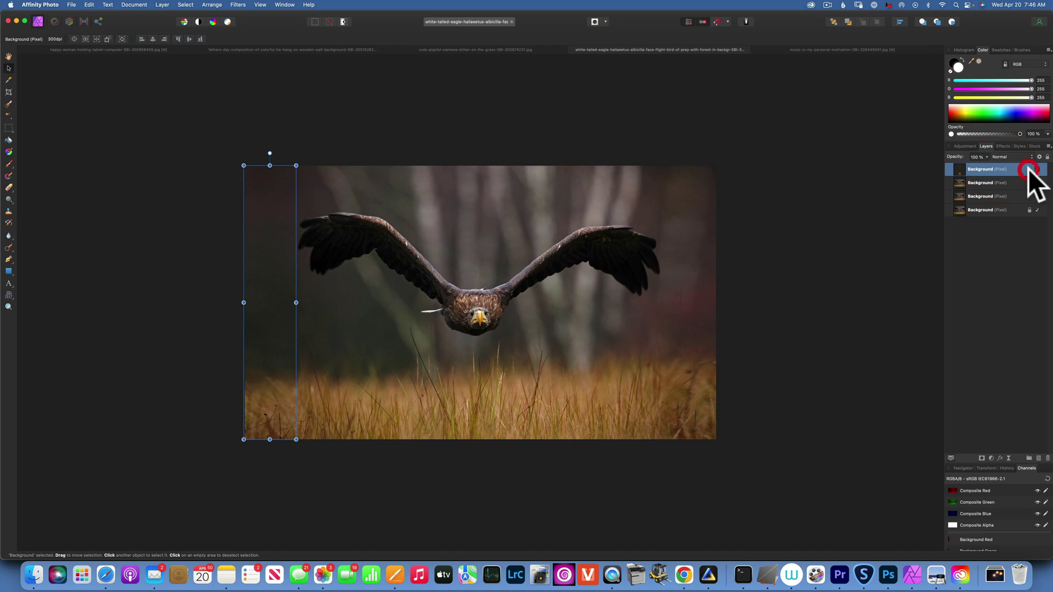
left_click(1028, 169, "ctrl")
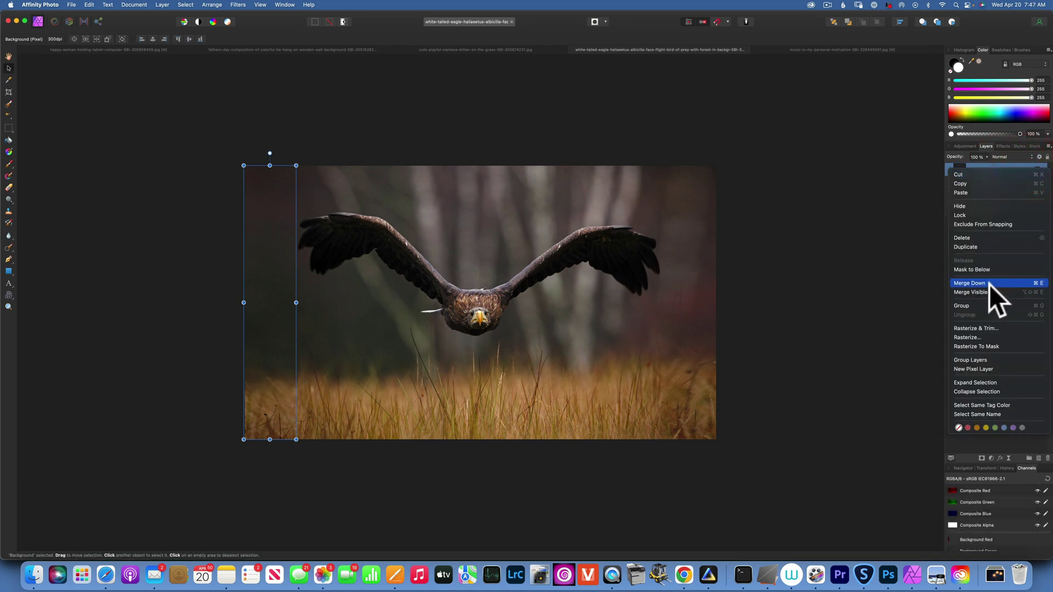
left_click(989, 283)
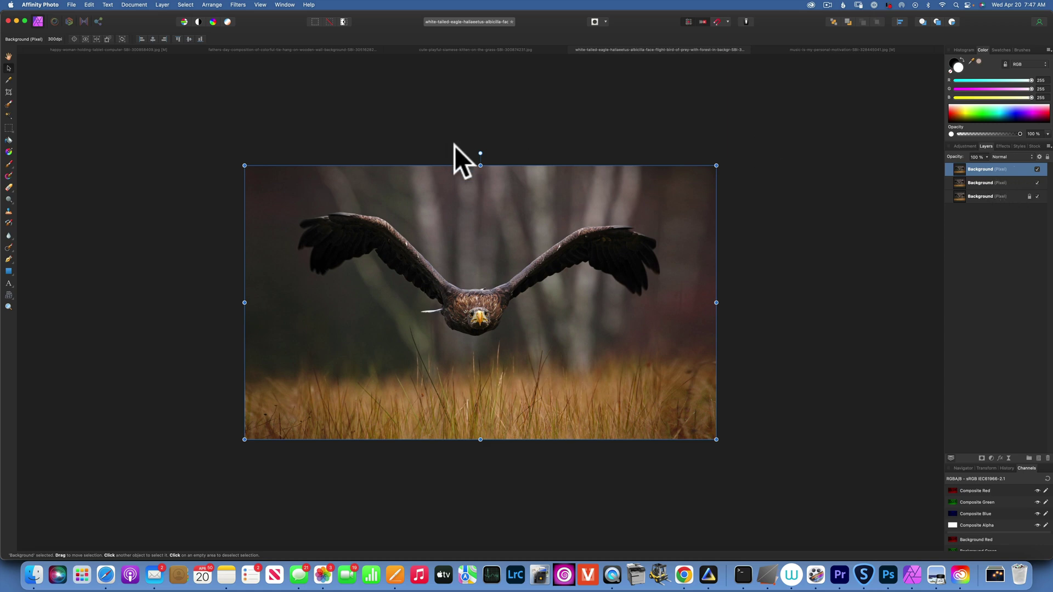
Step: Extend the eagle photo's canvas upward with the Crop tool to about 4588 × 2992 px
left_click(8, 91)
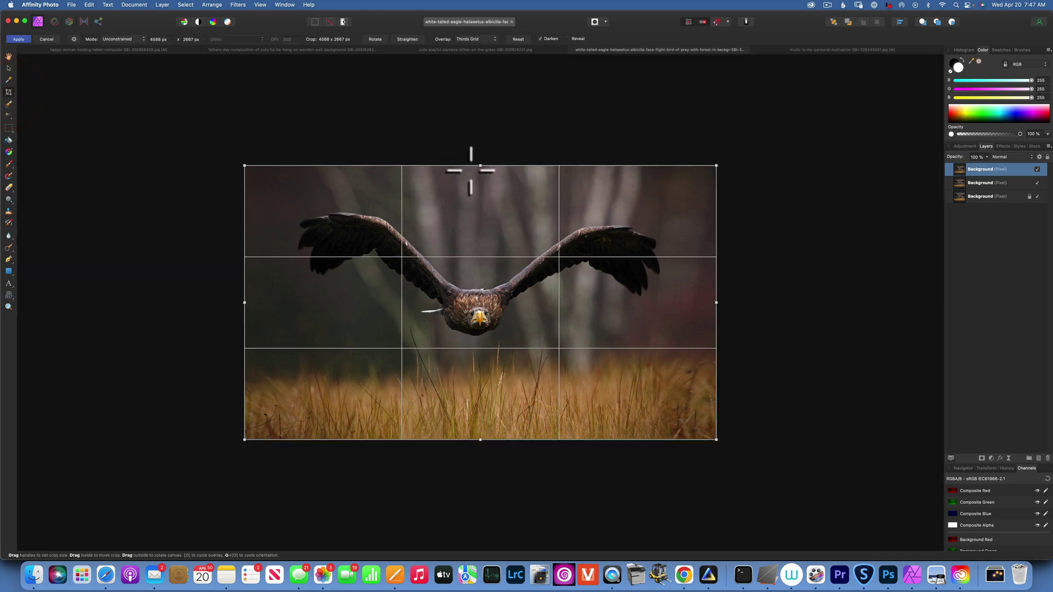
left_click_drag(479, 165, 481, 131)
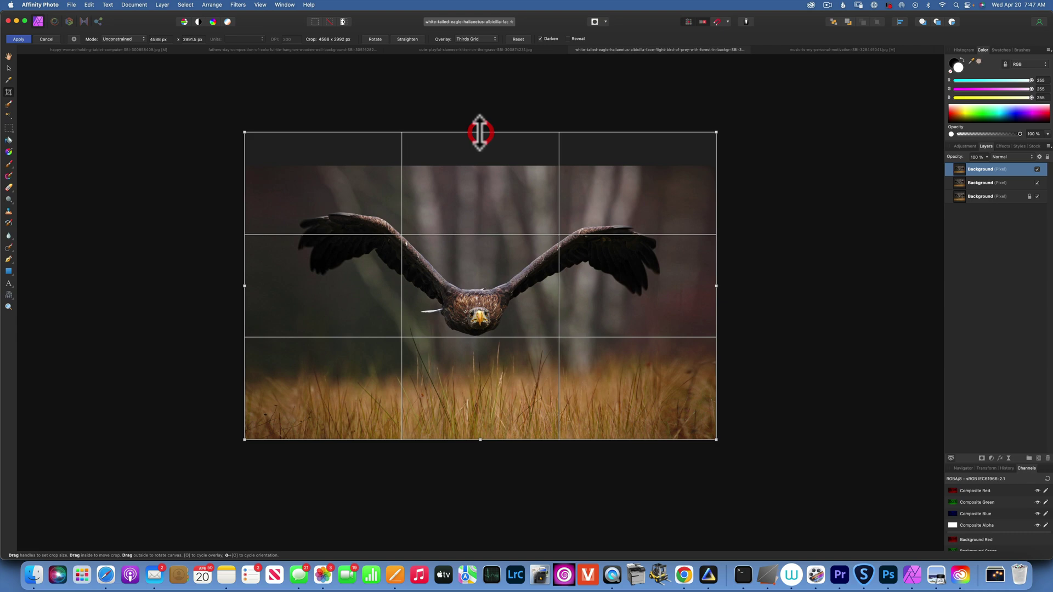
left_click(763, 180)
key("Return")
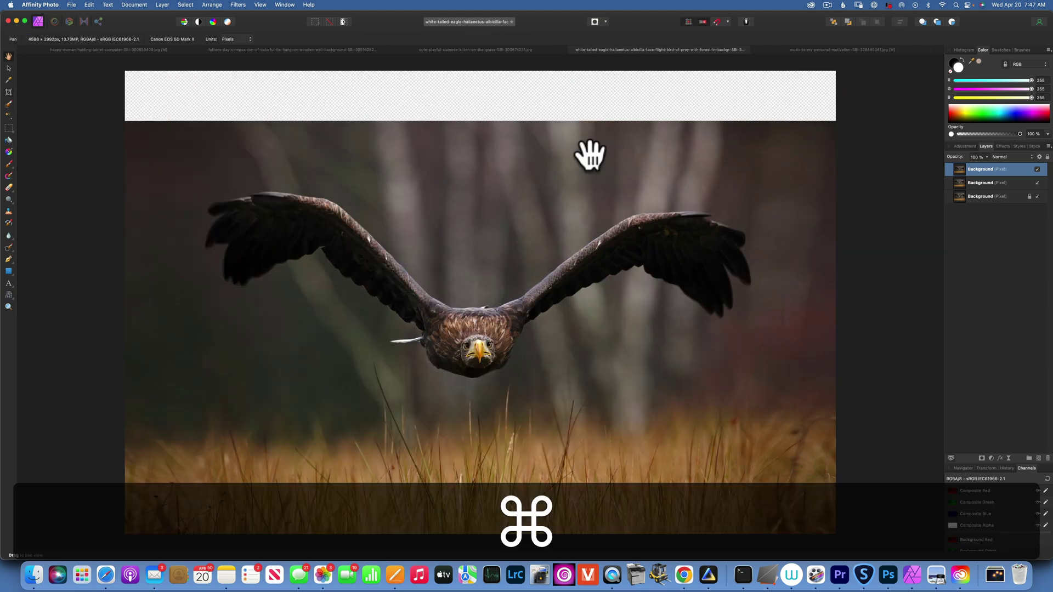
Step: Make a full-width marquee selection above the eagle and resize it in Quick Mask to the background strip between the photo's top edge and the wings
key("super+minus")
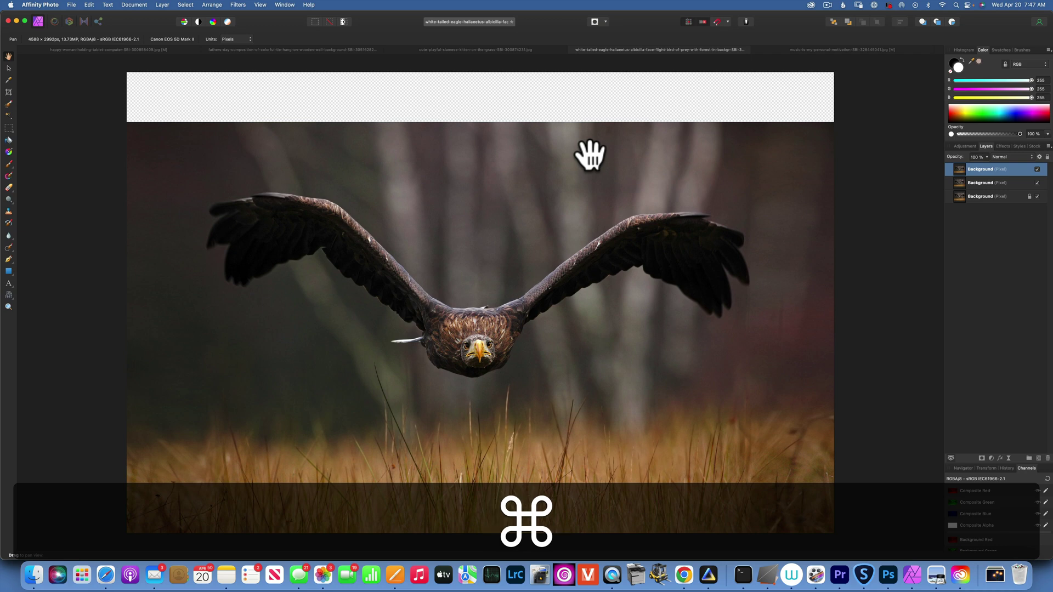
key("super+minus")
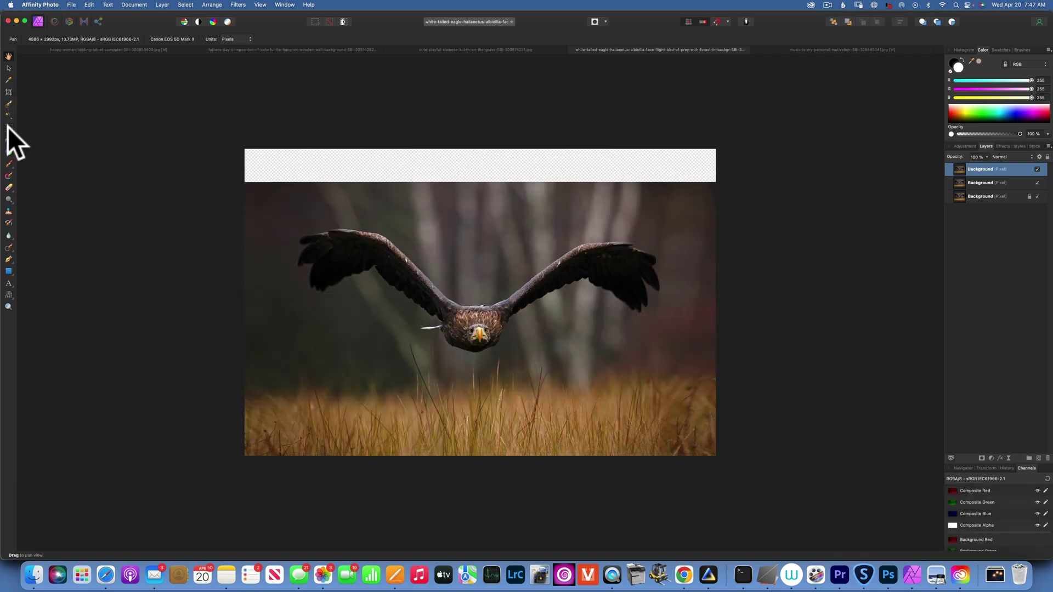
left_click(8, 128)
left_click_drag(234, 165, 765, 237)
key("q")
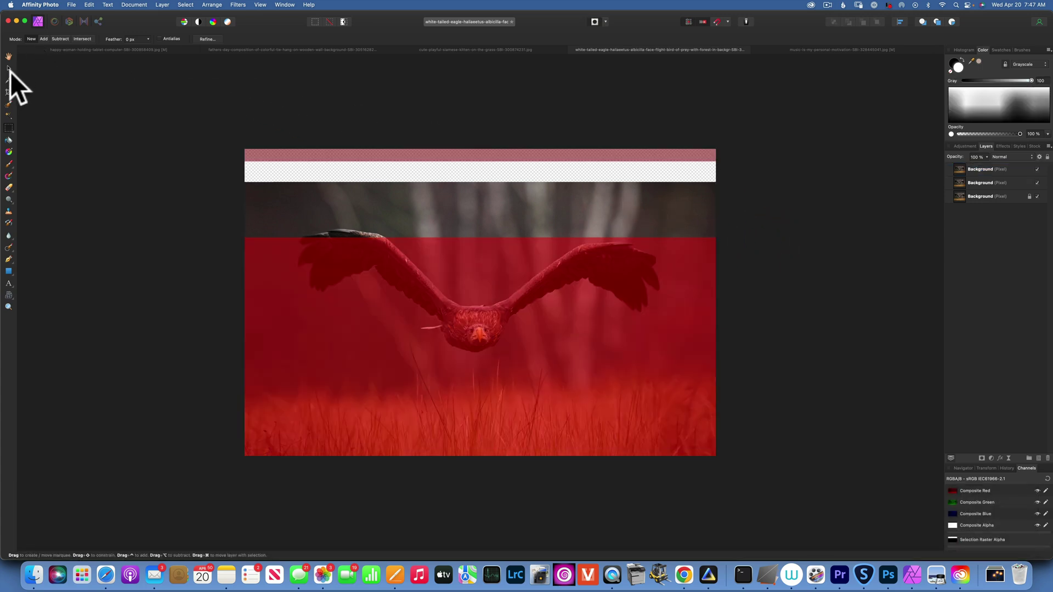
left_click(9, 68)
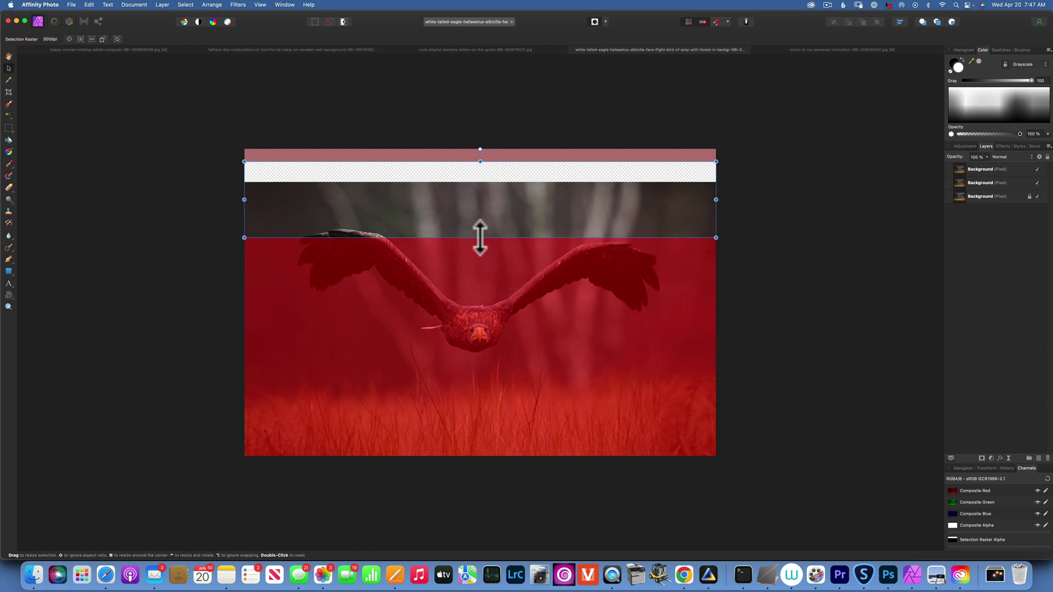
left_click_drag(480, 238, 480, 225)
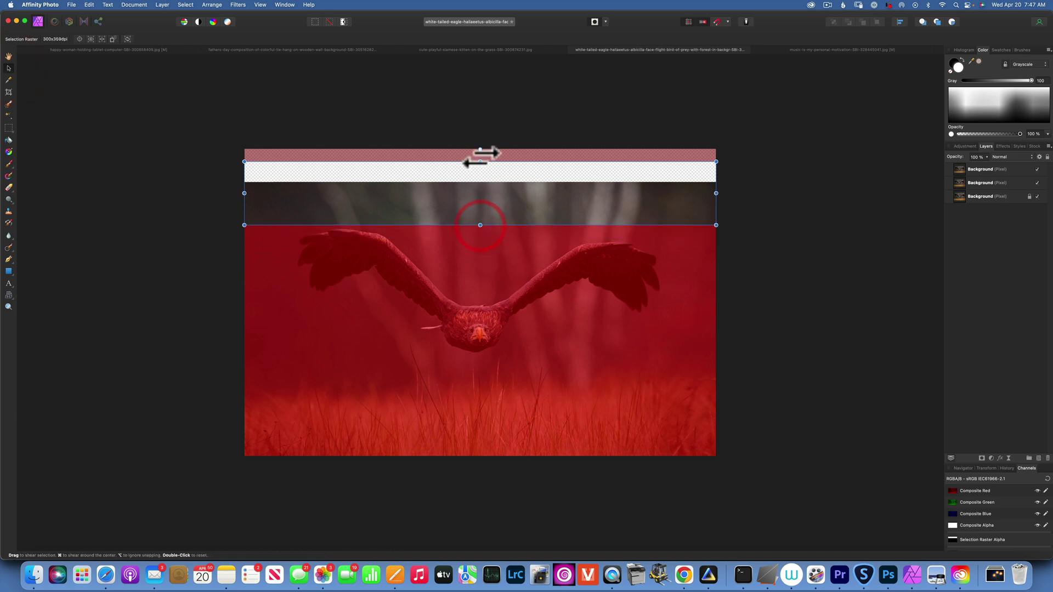
left_click_drag(479, 161, 478, 183)
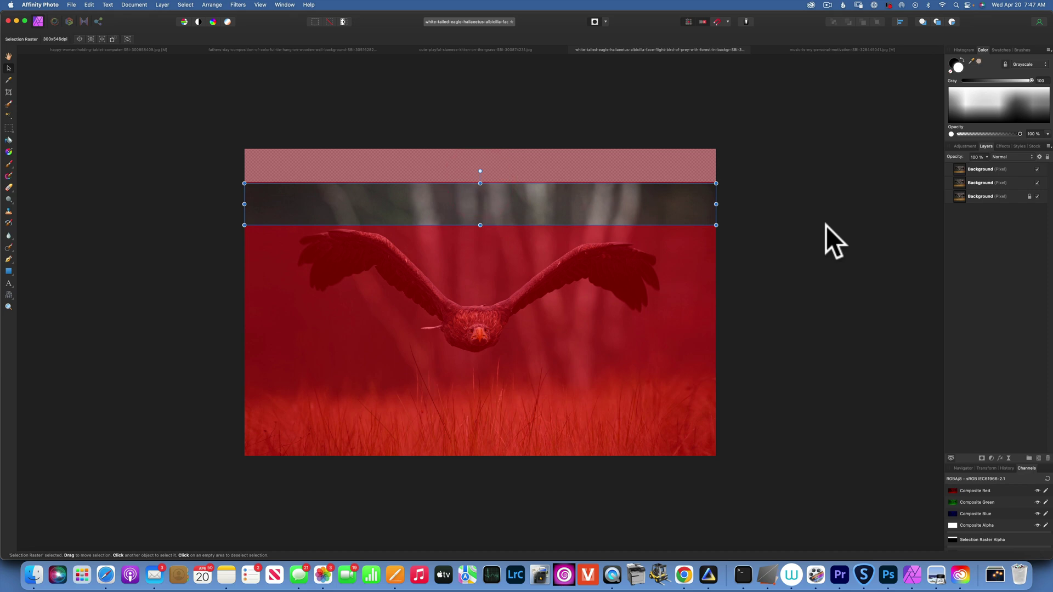
key("q")
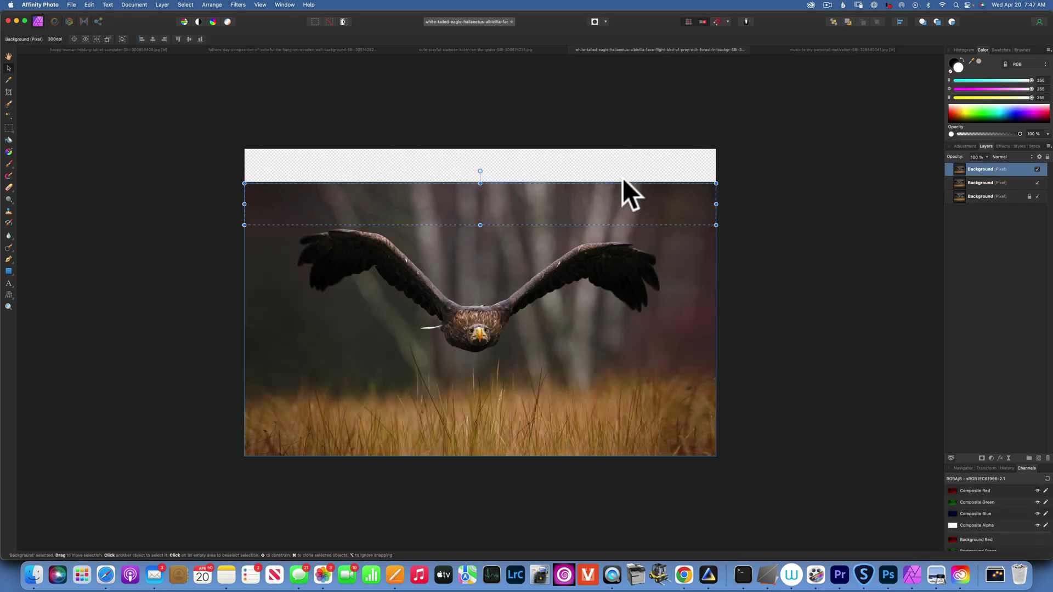
Step: Duplicate the selected strip above the wings to its own layer, stretch it upward over the empty canvas, and clear the selection
left_click_drag(478, 185, 478, 185)
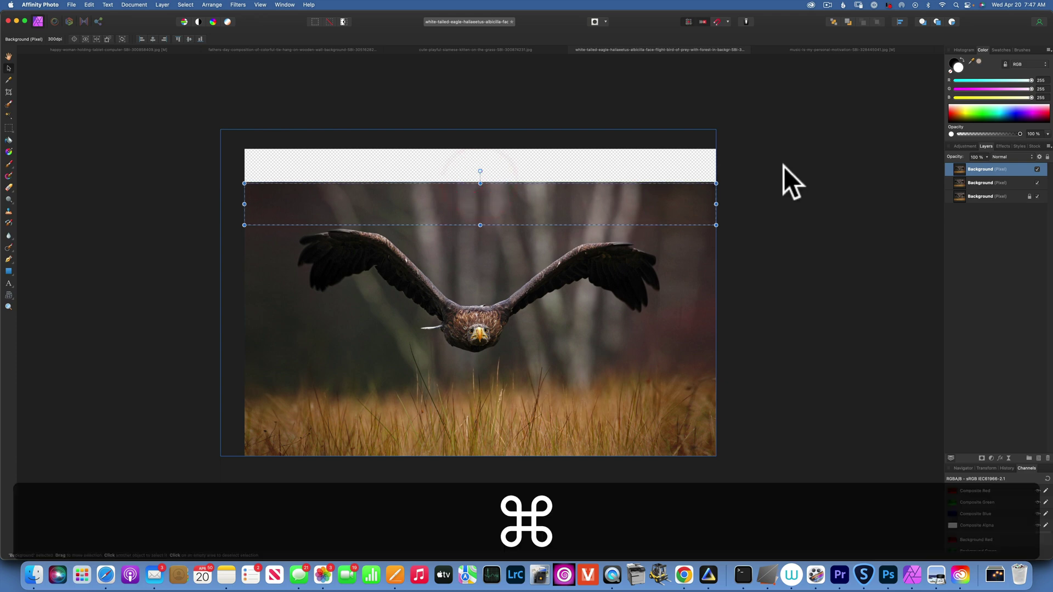
key("super+j")
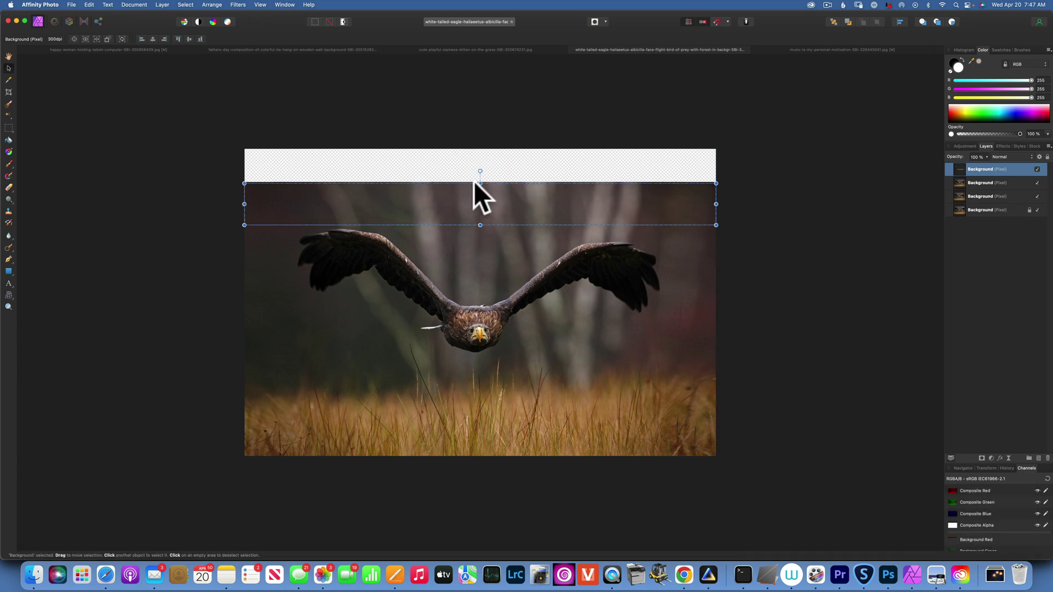
left_click_drag(480, 183, 480, 147)
left_click(810, 171)
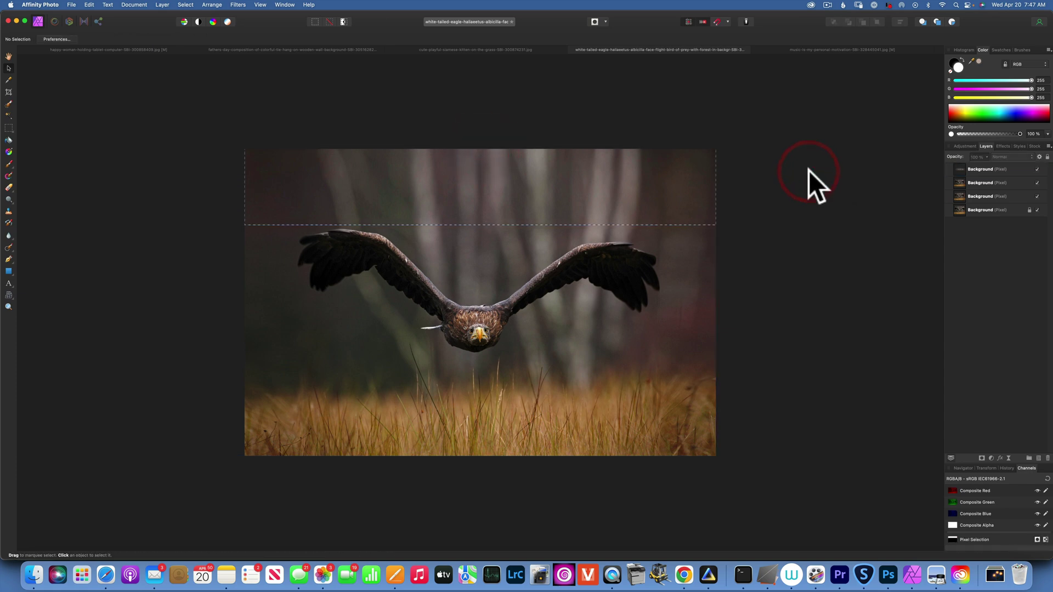
key("super+d")
Step: Group the three upper eagle layers, leaving the locked original background outside the group
left_click(1018, 170)
left_click(1008, 196, "shift")
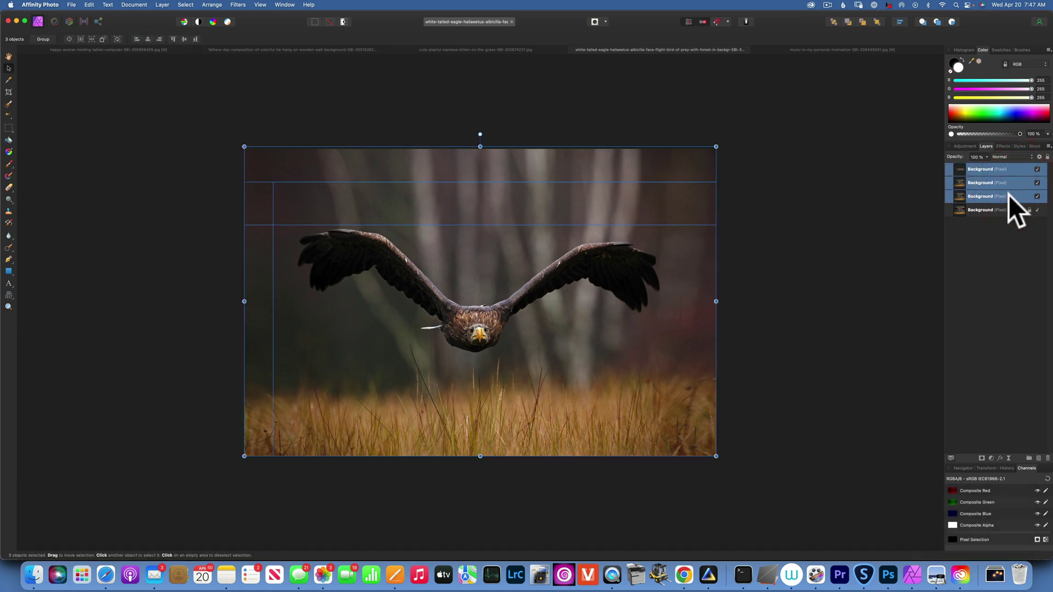
key("super+g")
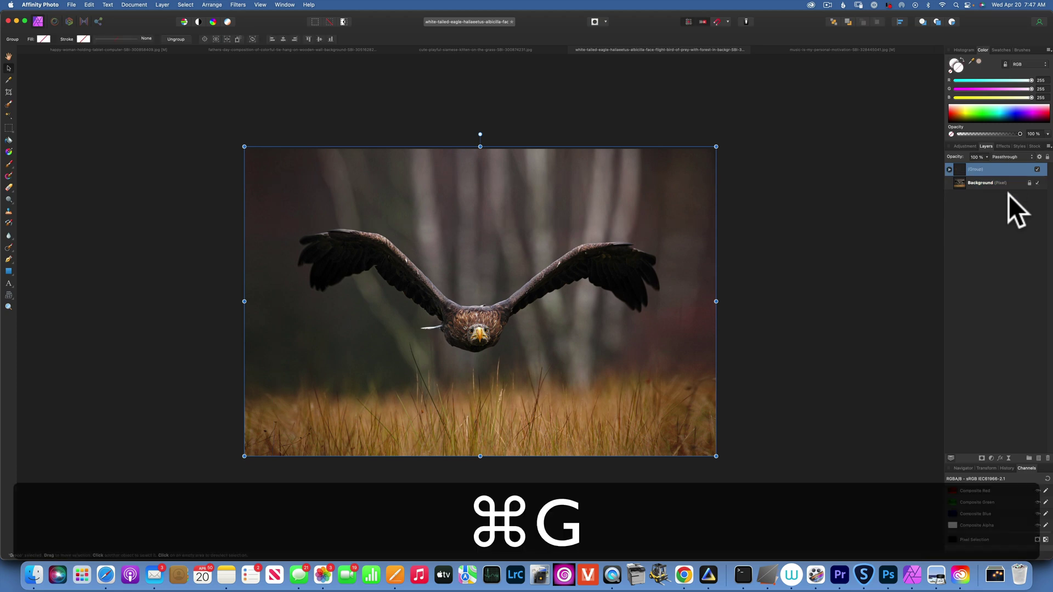
Step: Toggle the group's visibility to compare the extended eagle photo with the original
left_click(1036, 165)
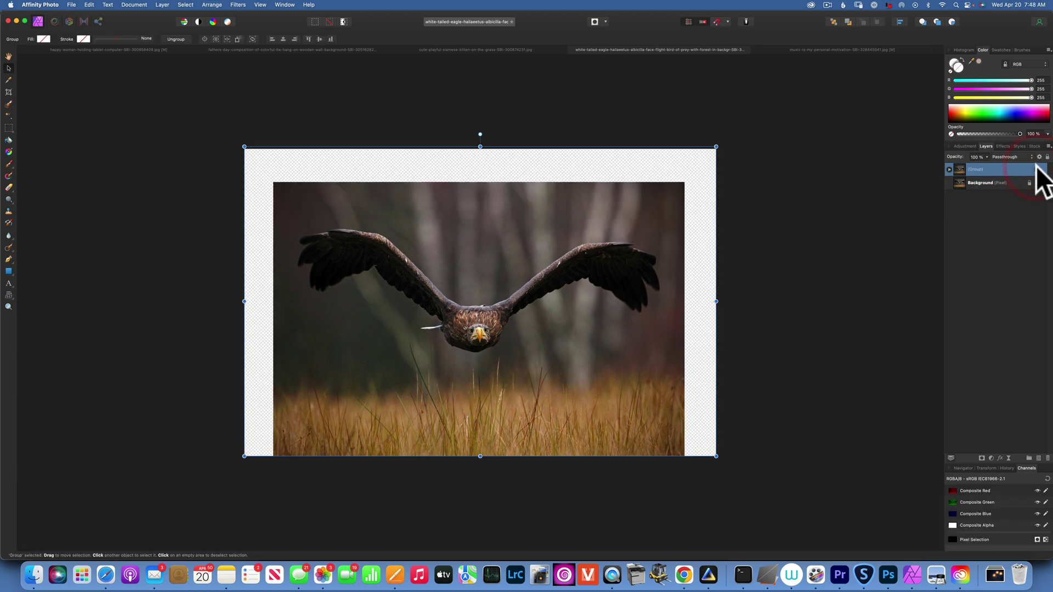
left_click(1036, 166)
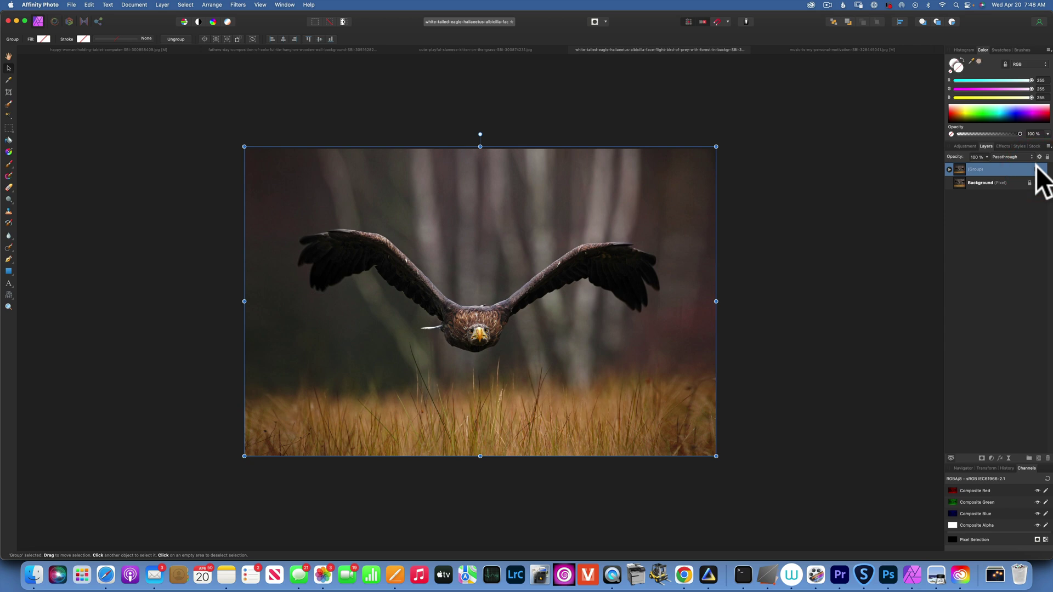
left_click(1036, 166)
left_click(1036, 165)
Step: Switch to the kitten photo and duplicate its background layer
left_click(260, 49)
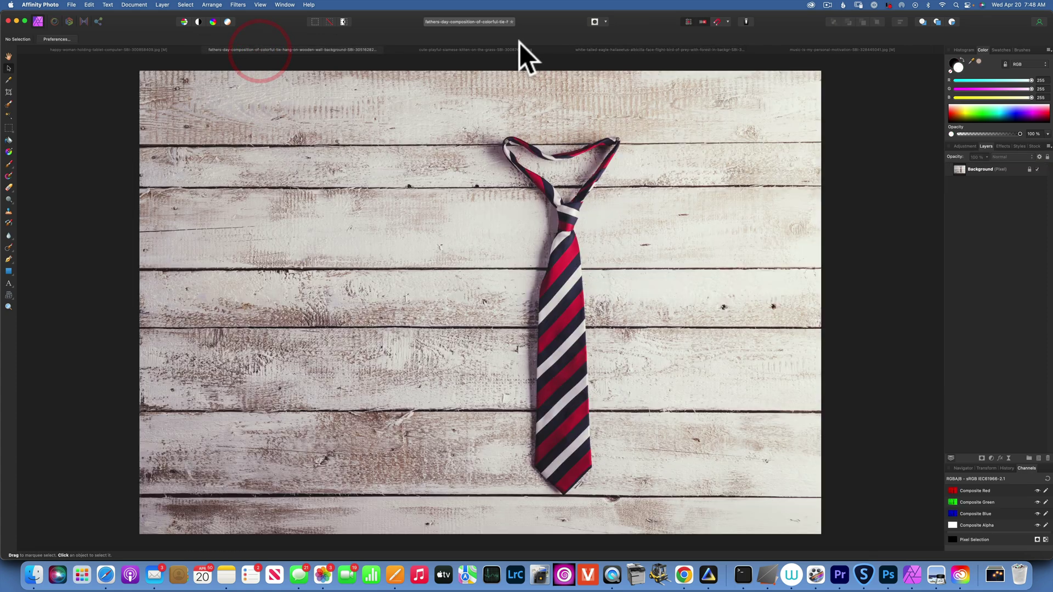
left_click(143, 48)
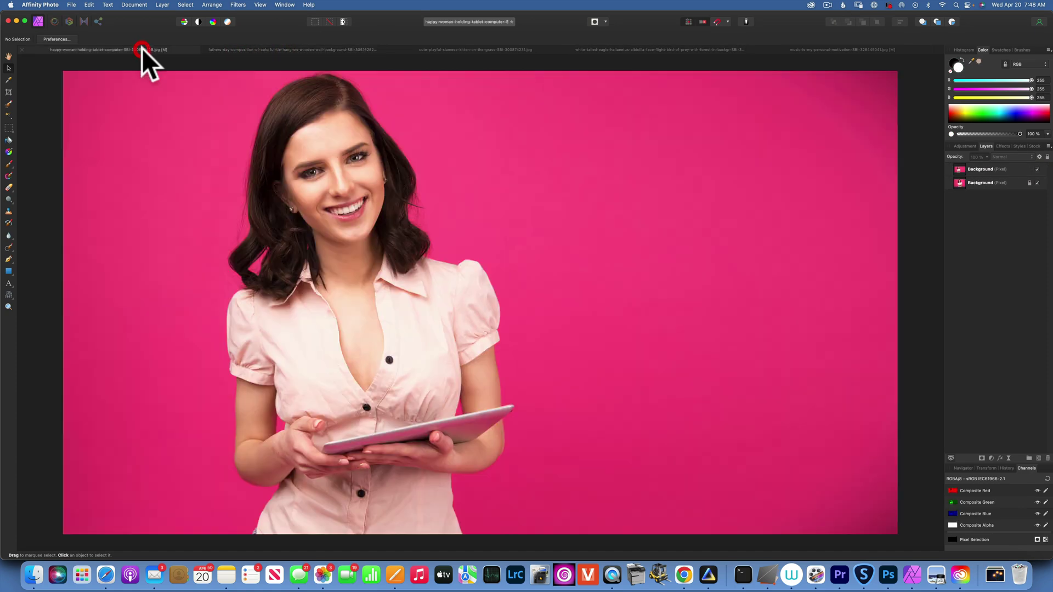
left_click(476, 49)
key("h")
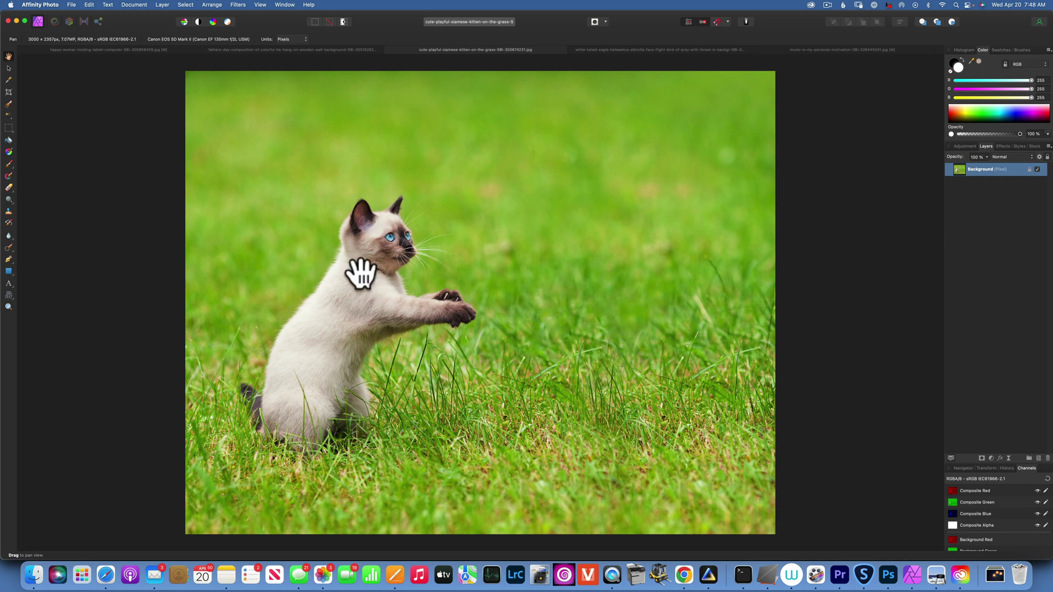
key("super")
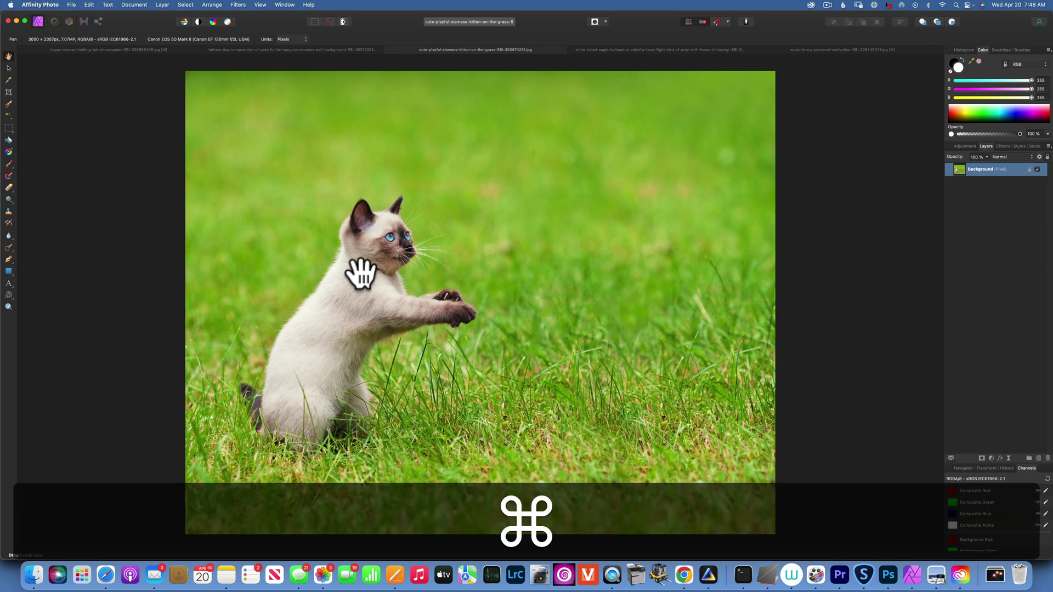
key("super+j")
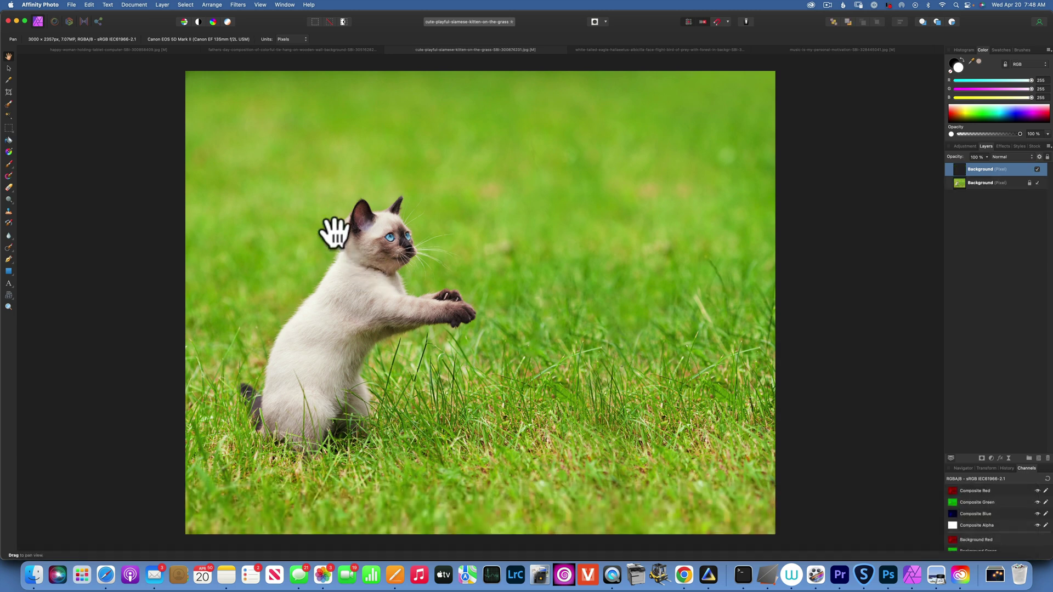
Step: Crop the kitten photo to a 3:2 ratio at 3000 × 2000 px, shifting the frame leftward past the photo's edge to add empty canvas
left_click(9, 92)
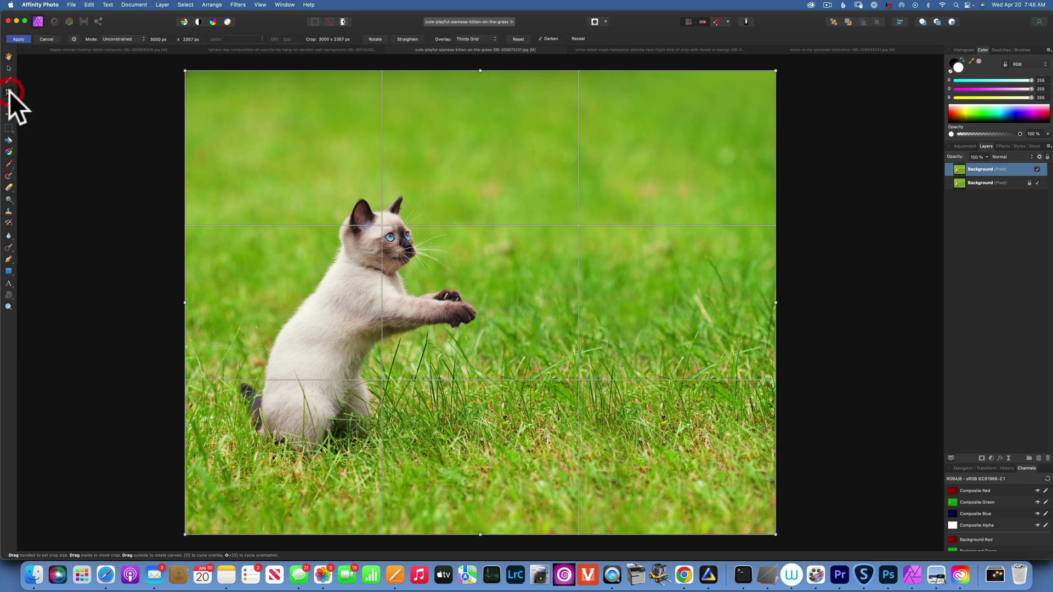
left_click(74, 39)
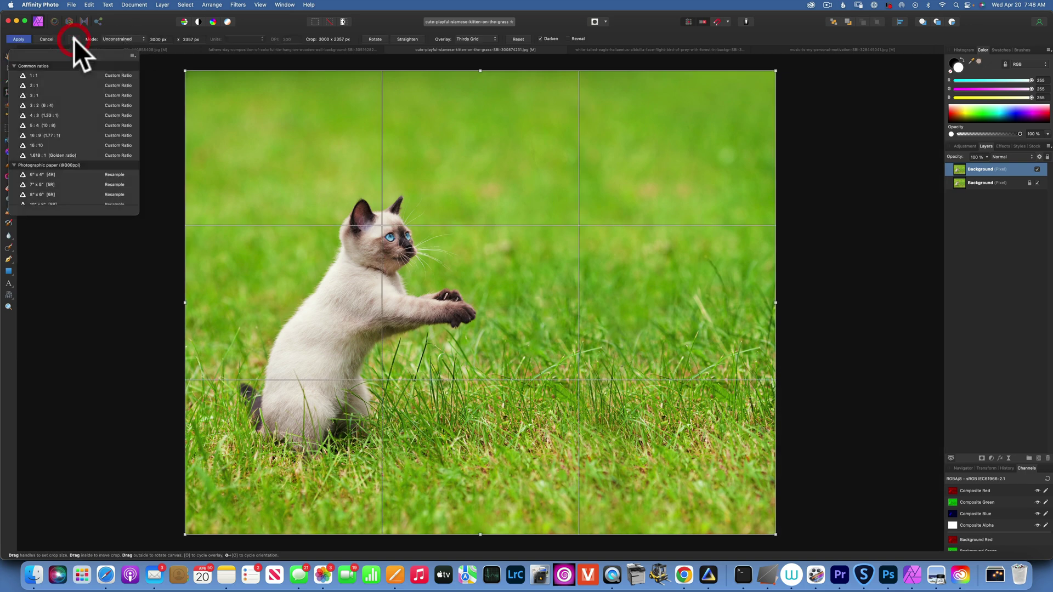
left_click(50, 74)
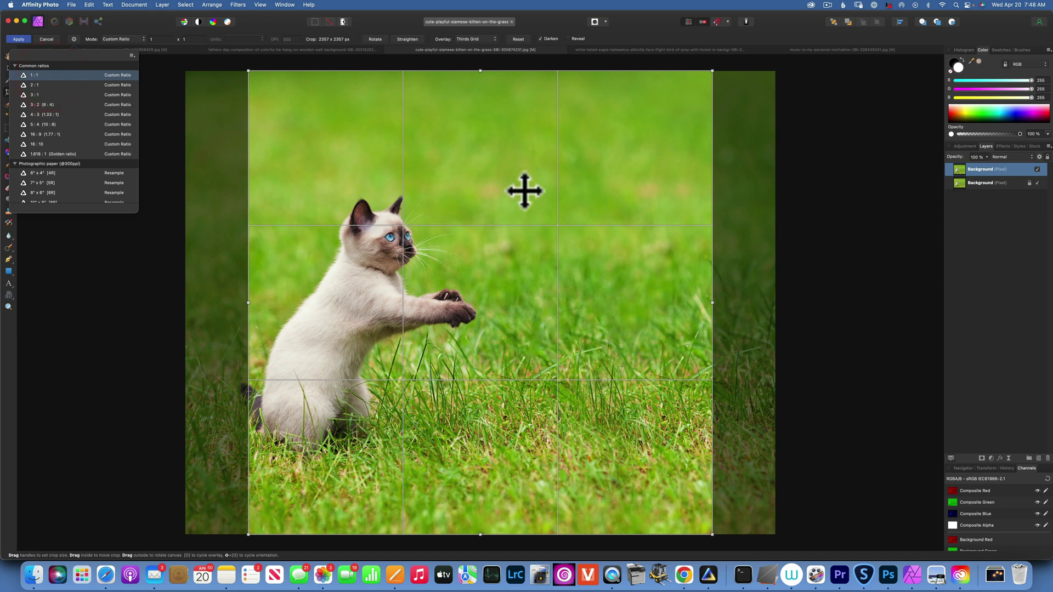
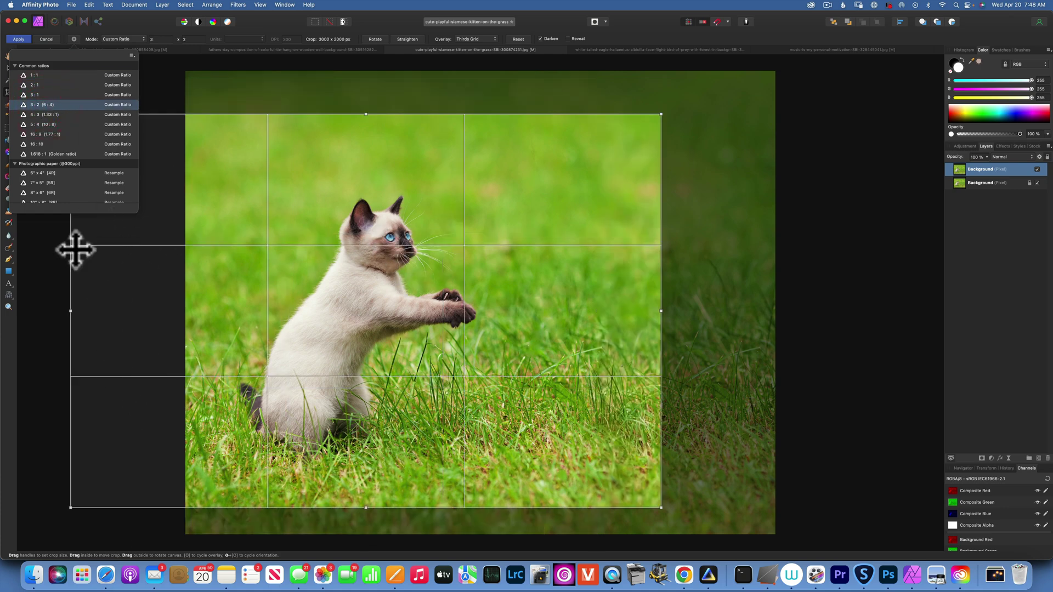
left_click_drag(363, 297, 340, 297)
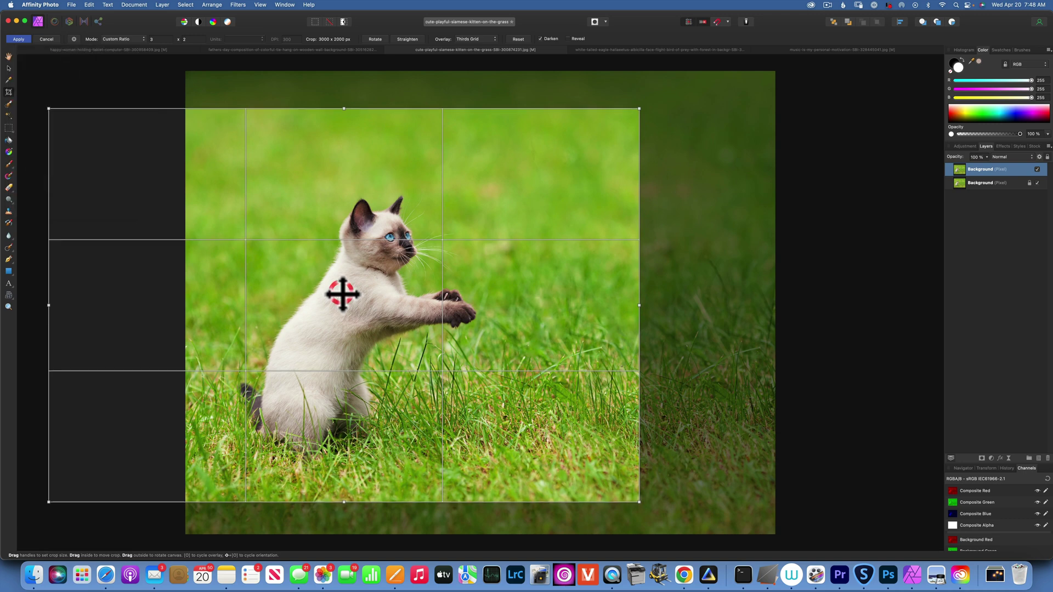
key("Return")
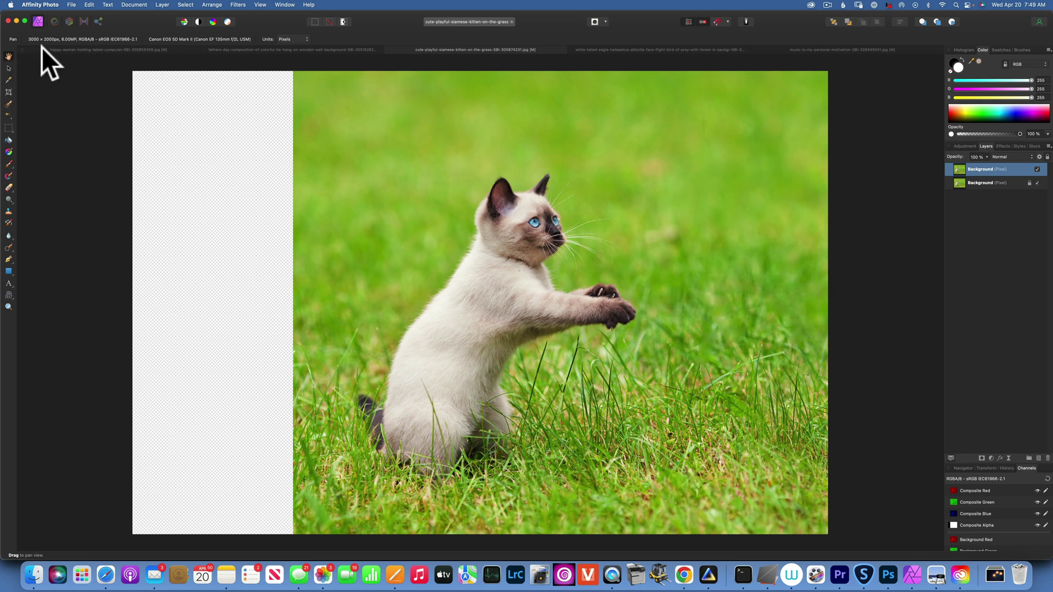
Step: Make a full-height marquee selection and narrow it in Quick Mask to the grass strip between the photo's left edge and the kitten's tail
left_click(8, 128)
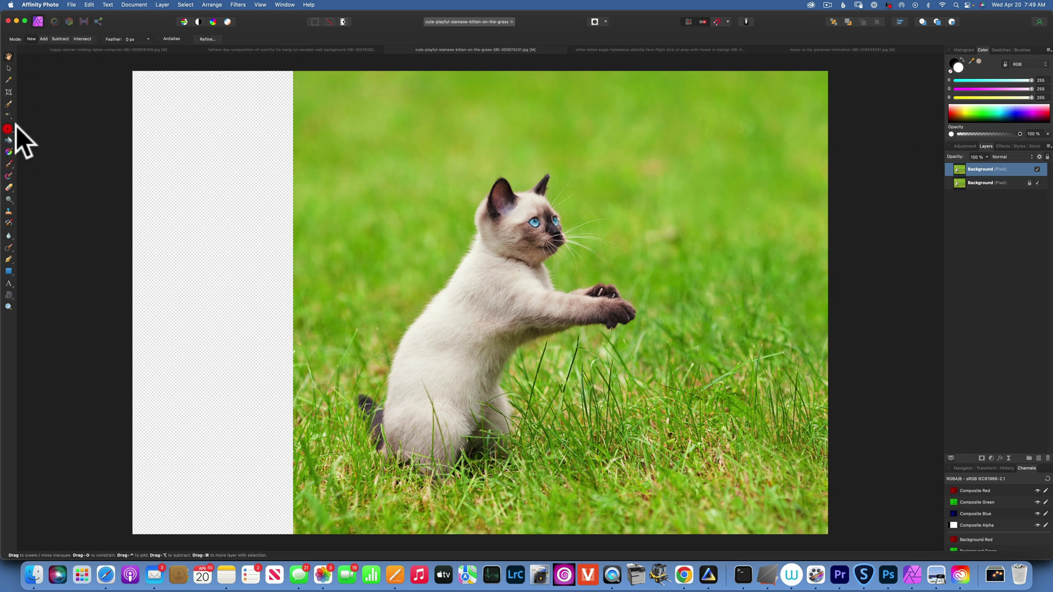
left_click_drag(284, 64, 470, 530)
key("q")
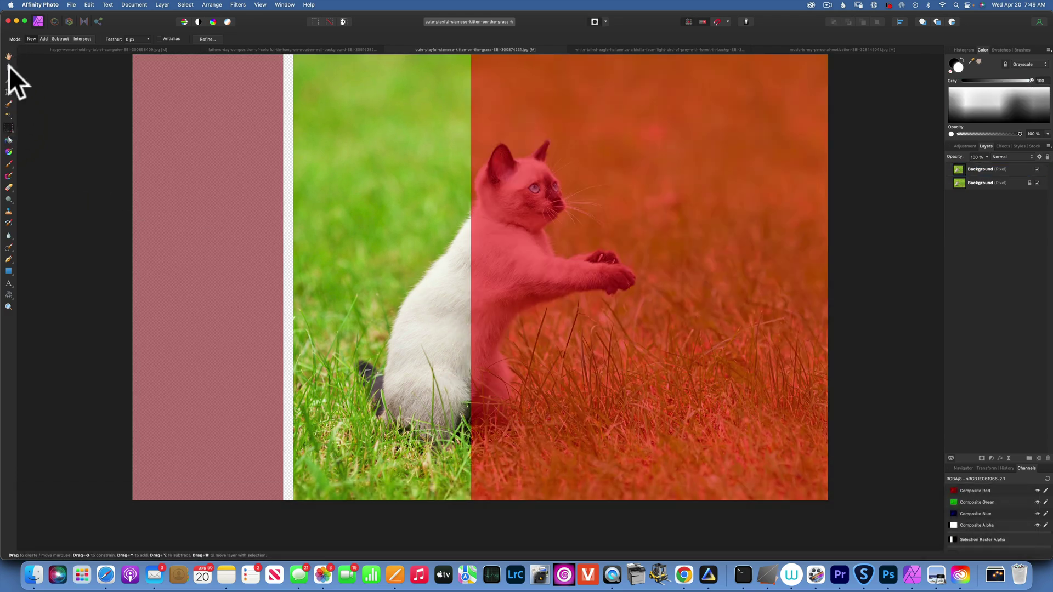
left_click(9, 68)
left_click_drag(472, 269, 353, 269)
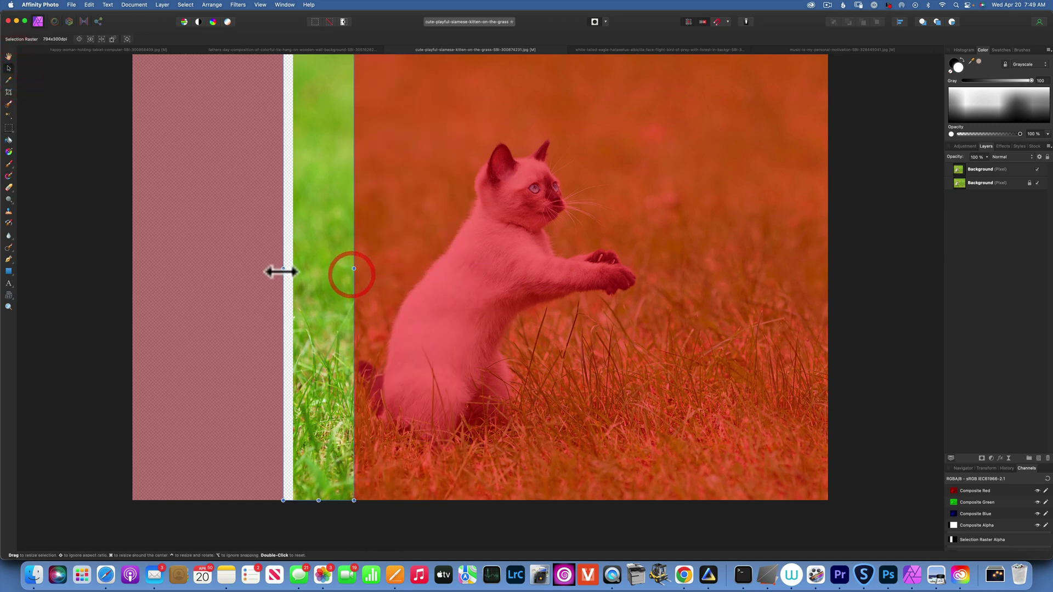
left_click_drag(283, 270, 293, 268)
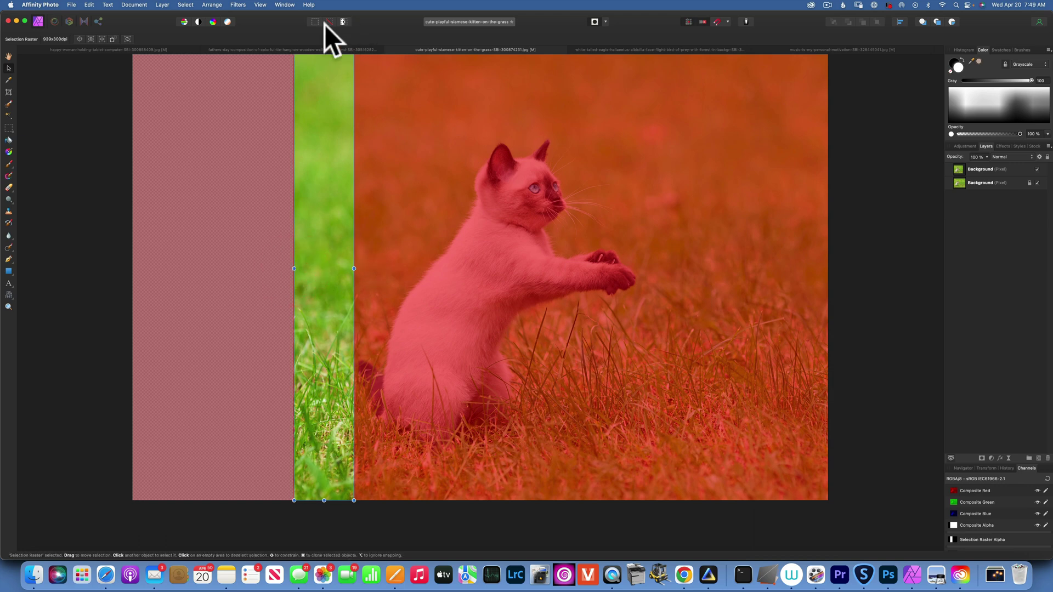
key("q")
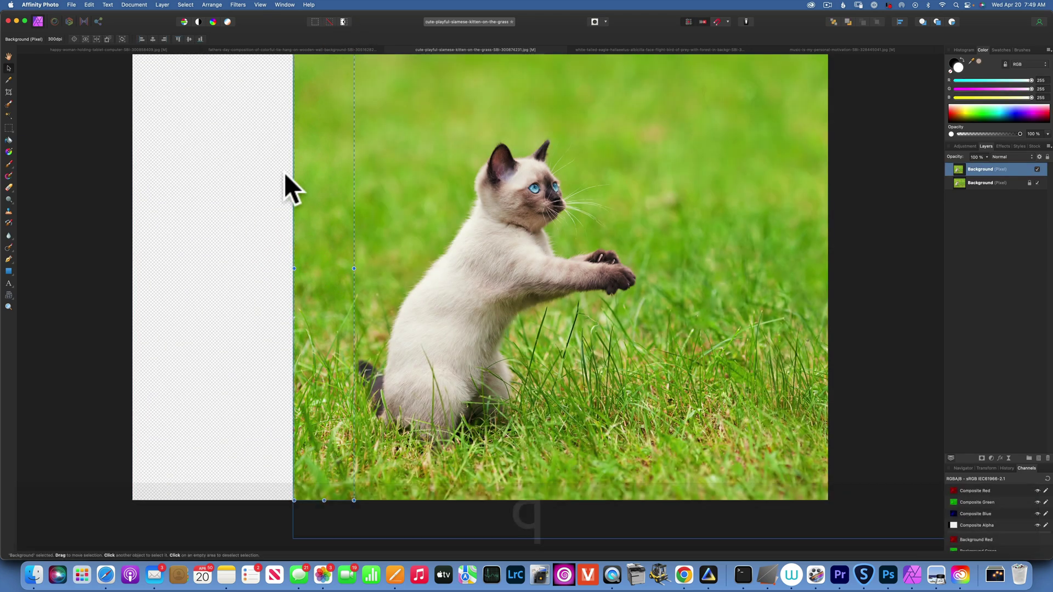
Step: Try stretching the selected grass strip leftward over the empty canvas, undo the stretch, and clear the selection
left_click_drag(295, 270, 128, 262)
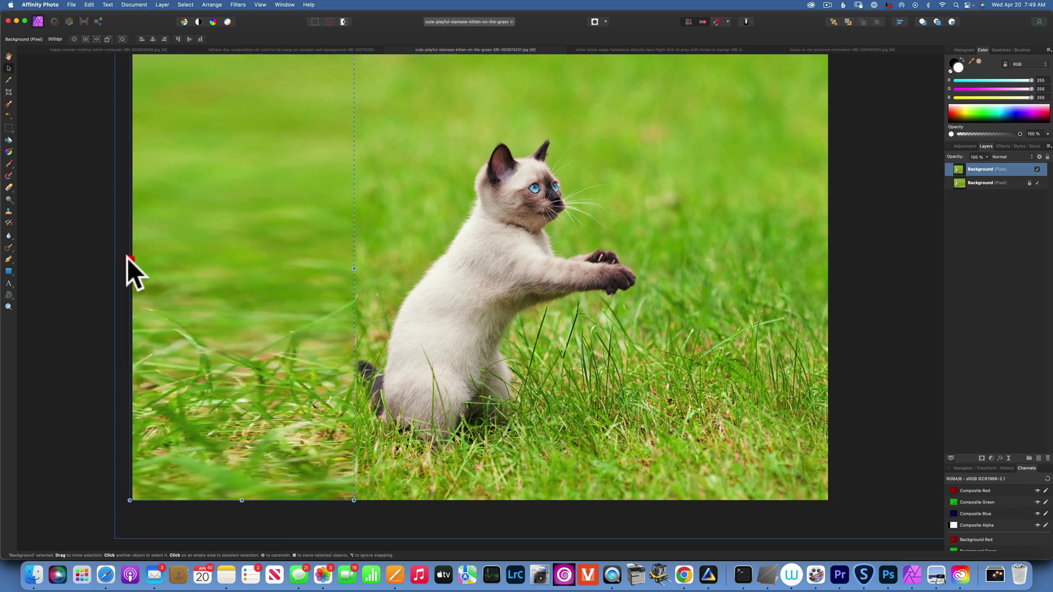
left_click(92, 235)
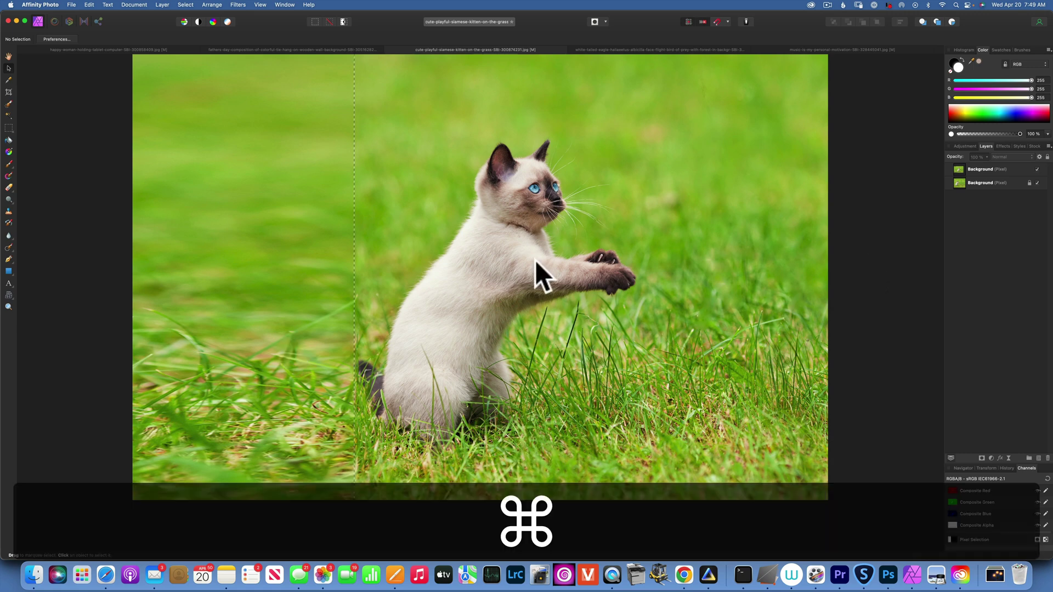
key("super+z")
key("super+z")
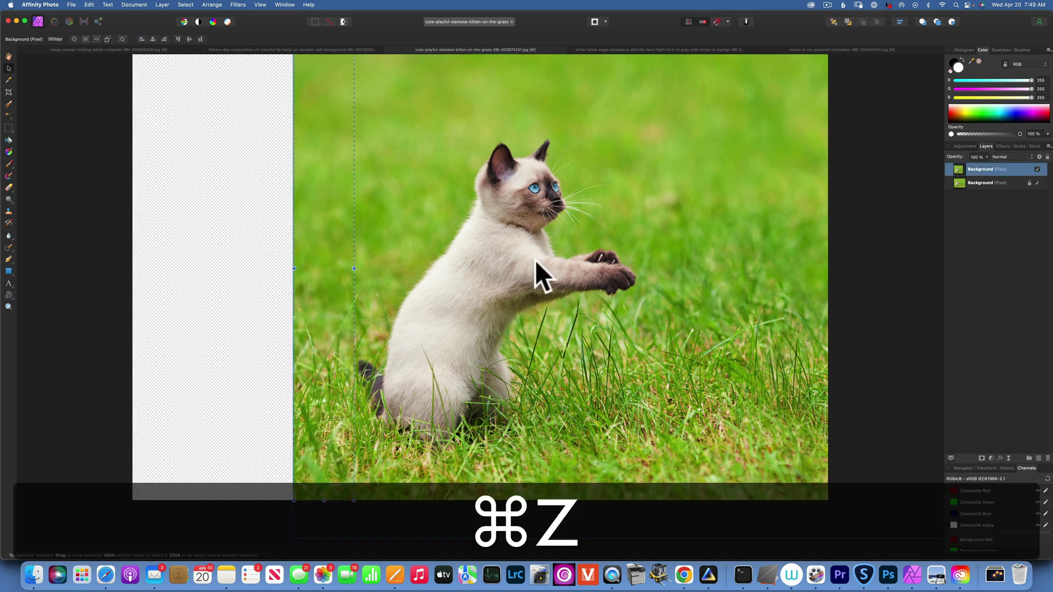
key("super+d")
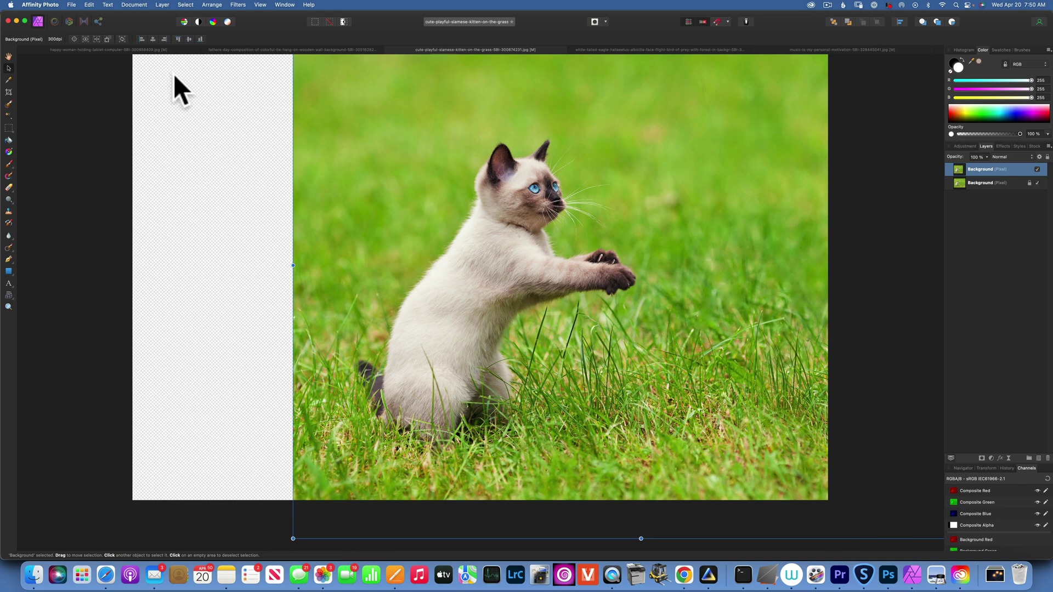
Step: Make a full-height marquee selection of the grass from the kitten's front paws to the photo's right edge
key("super+z")
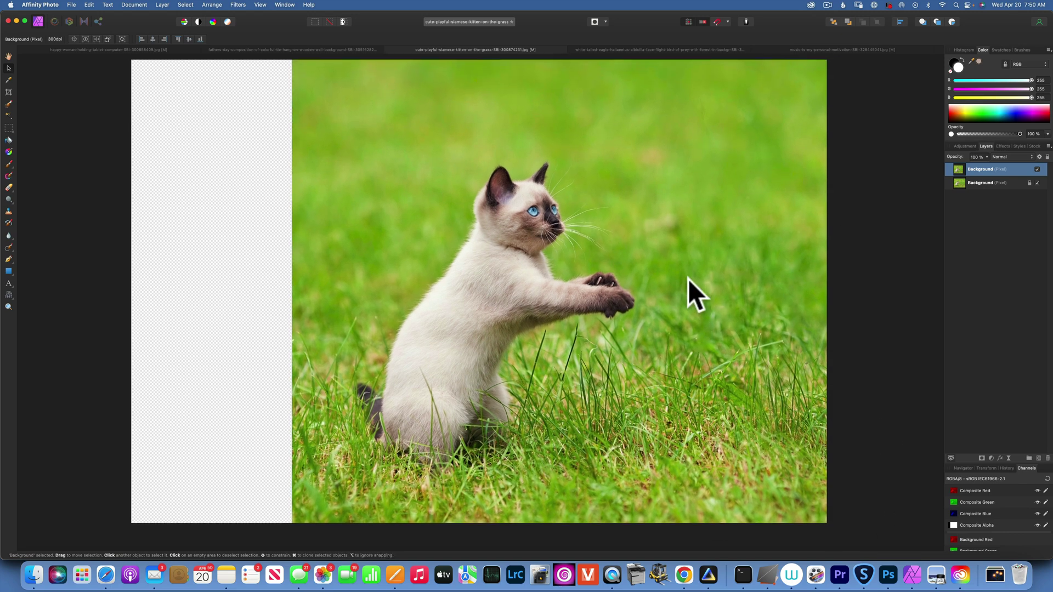
key("super+minus")
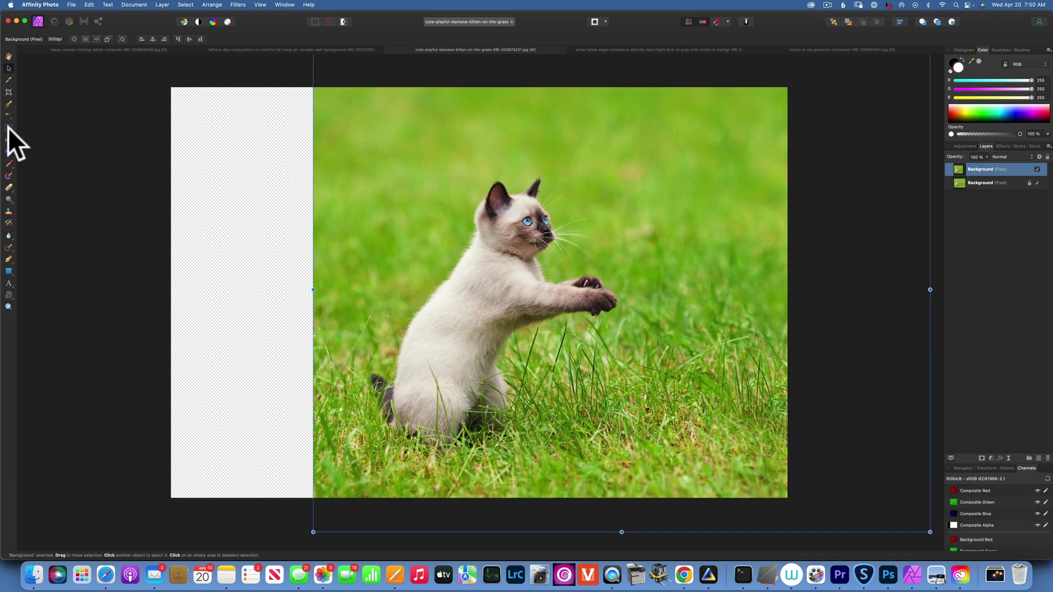
left_click(8, 127)
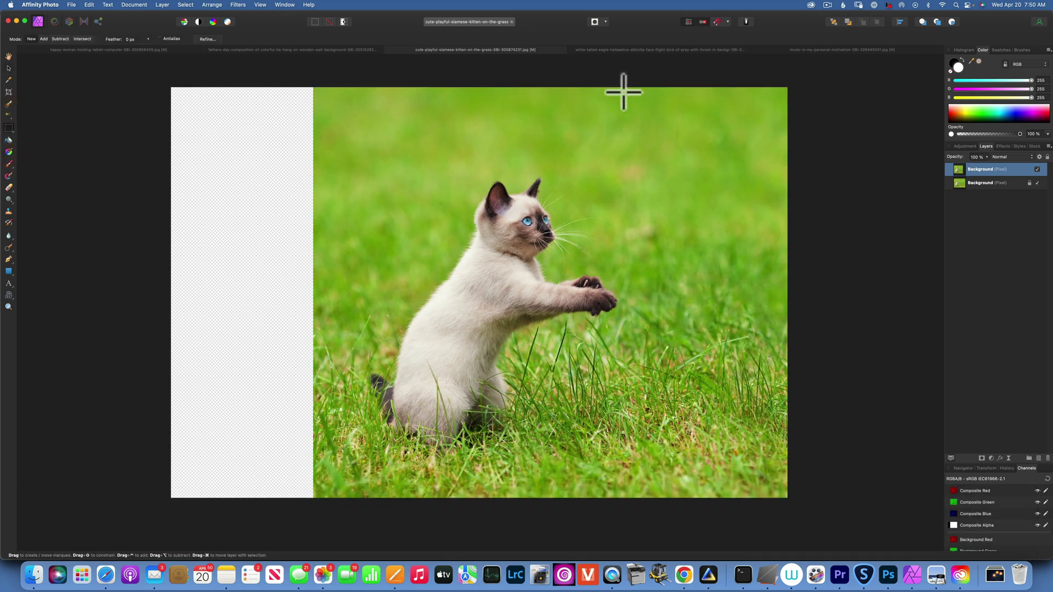
scroll(883, 537, "down", 5)
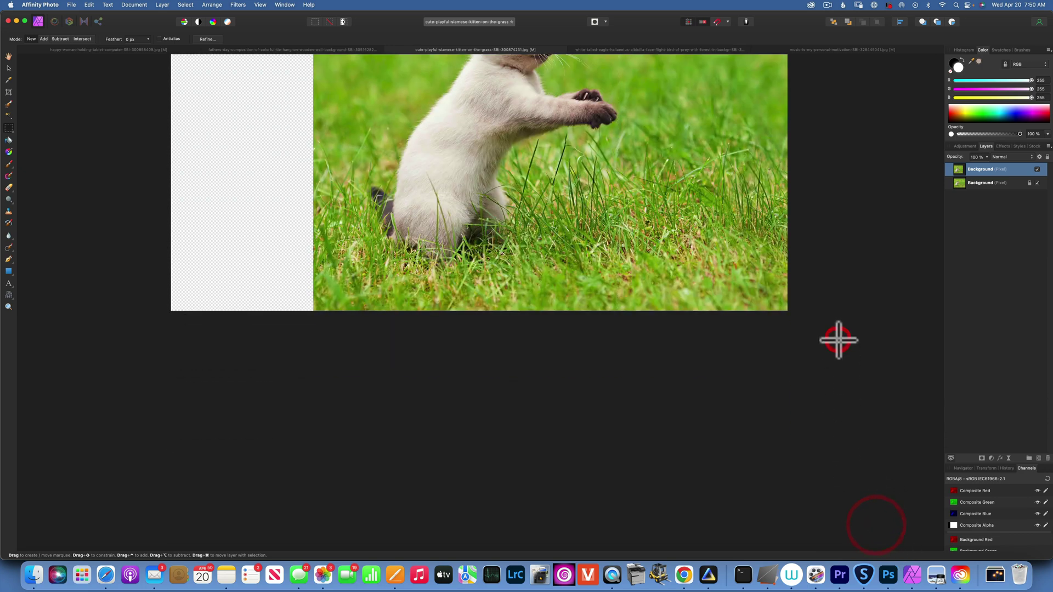
left_click(838, 340)
key("super+minus")
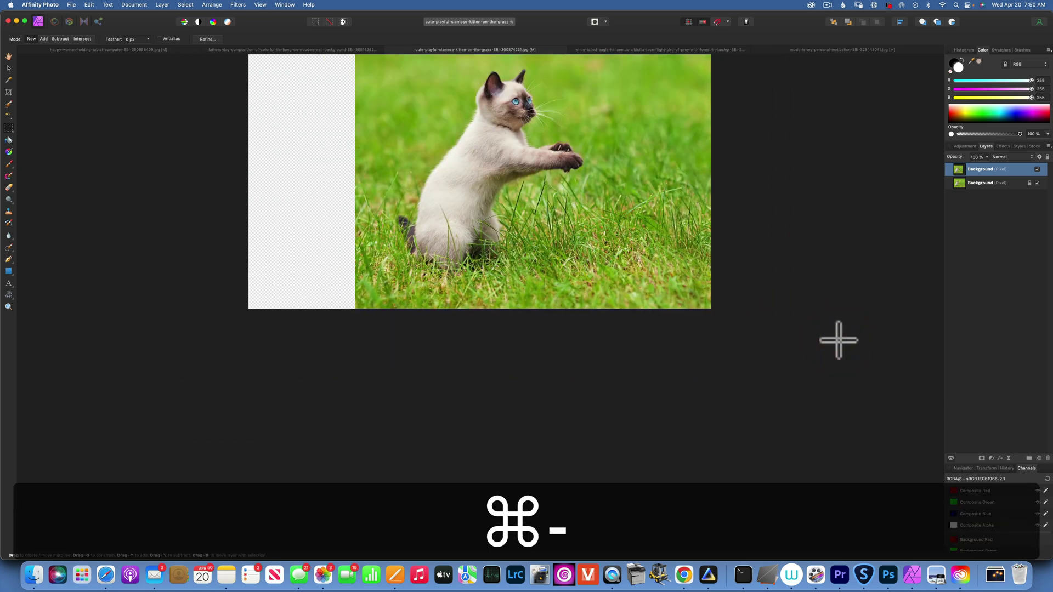
scroll(572, 221, "up", 4)
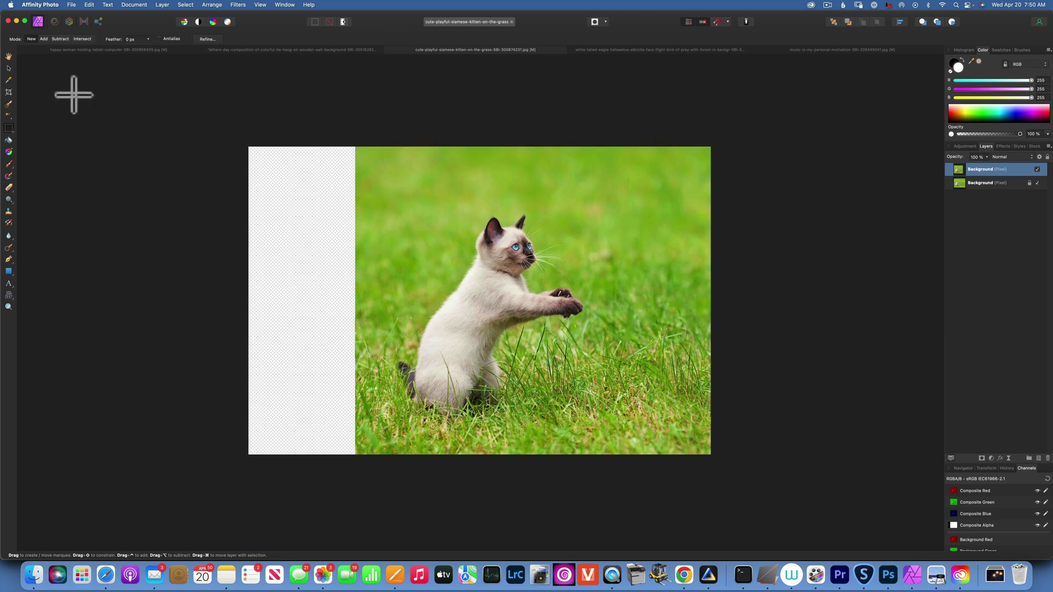
left_click(8, 126)
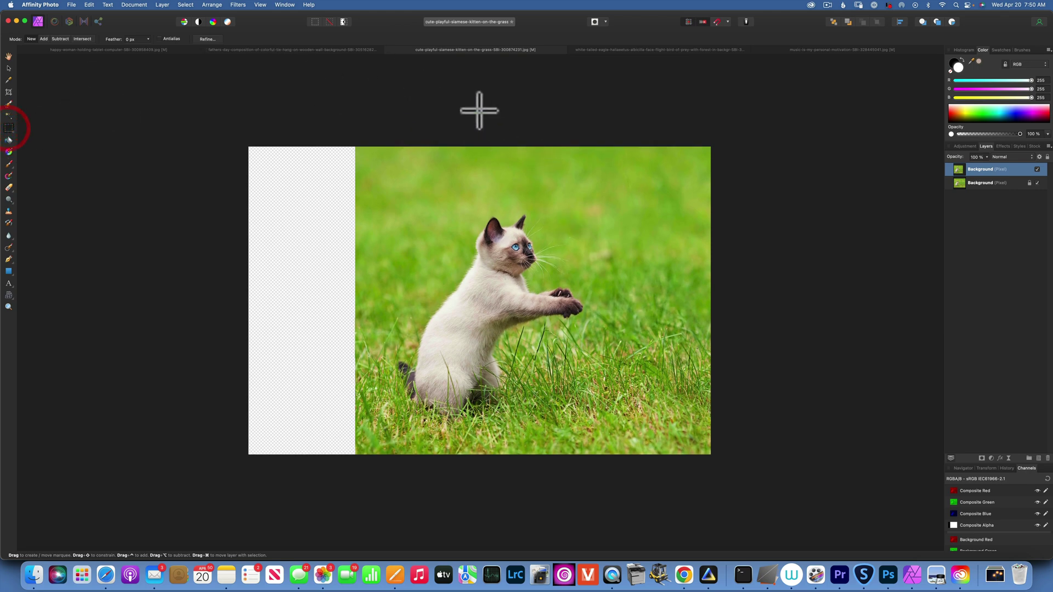
left_click(569, 129)
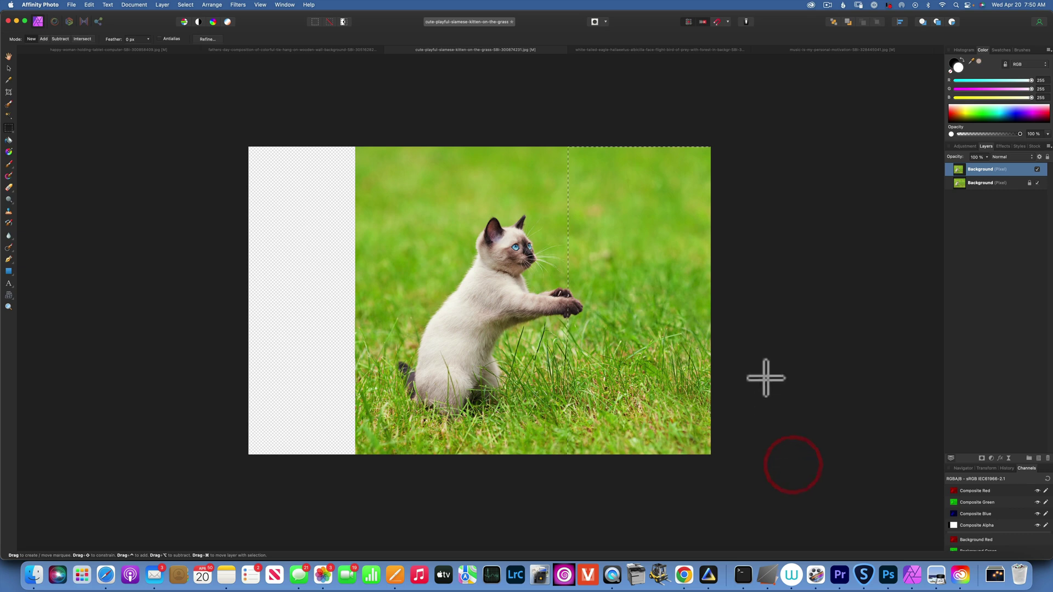
Step: Narrow the grass selection in Quick Mask by moving its left boundary just past the kitten's front paws
key("q")
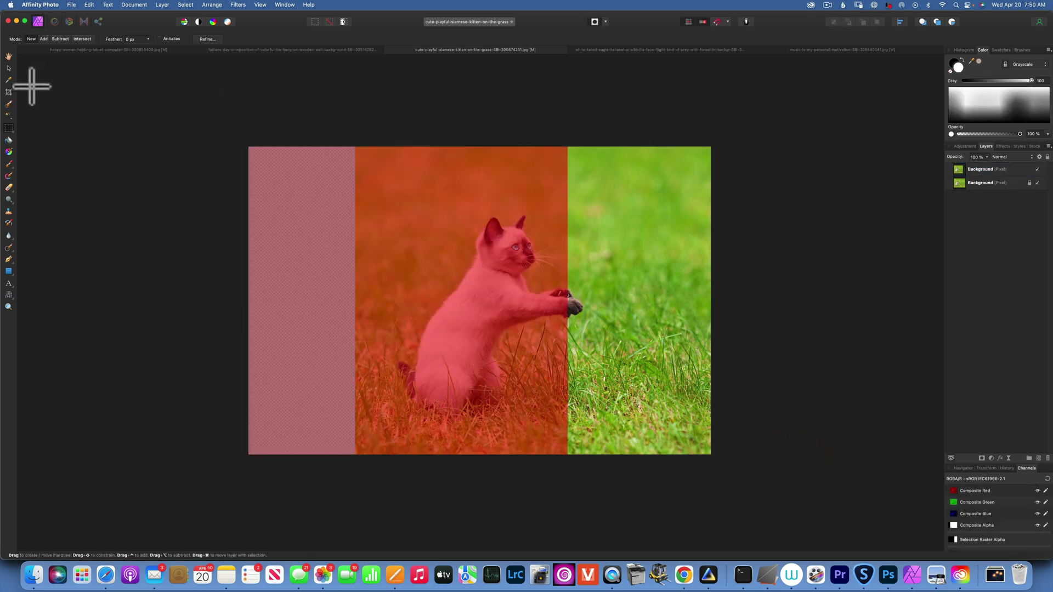
left_click(9, 66)
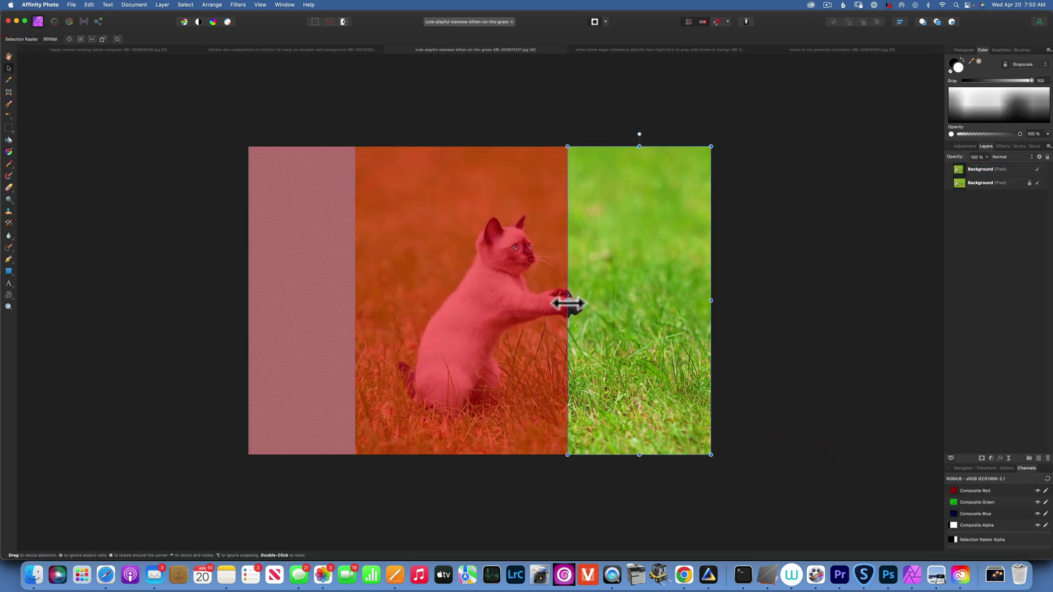
left_click_drag(567, 300, 588, 302)
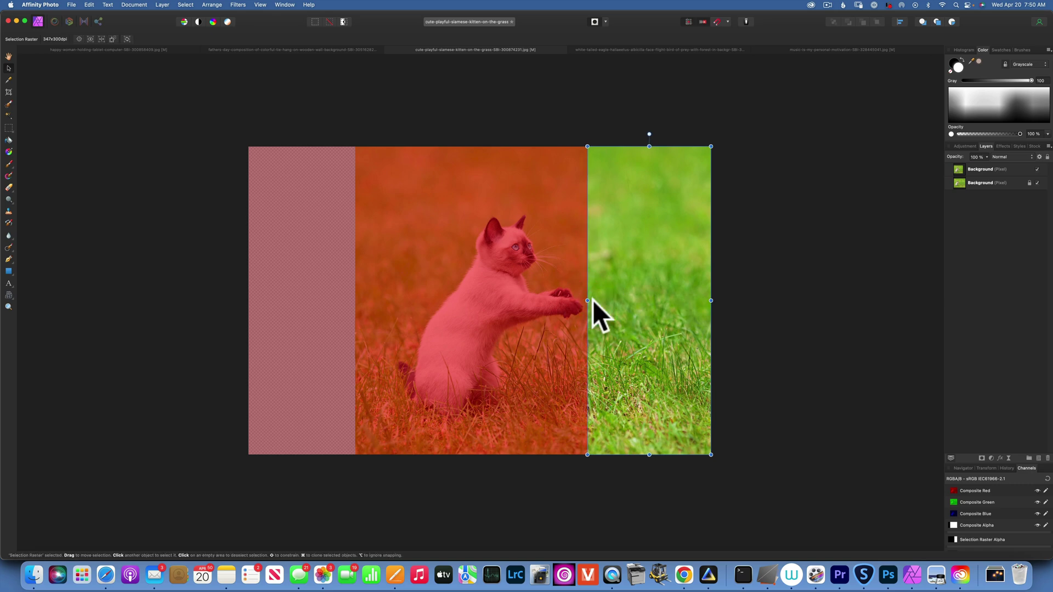
key("q")
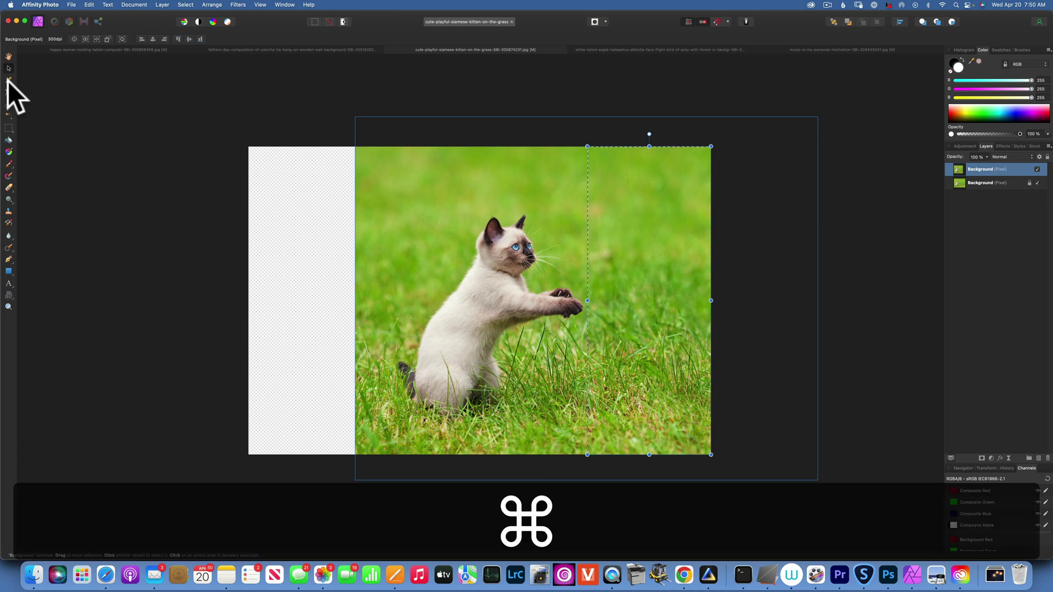
Step: Copy the selected grass to a new layer, position it over the empty canvas strip behind the kitten, and clear the selection
key("cmd+j")
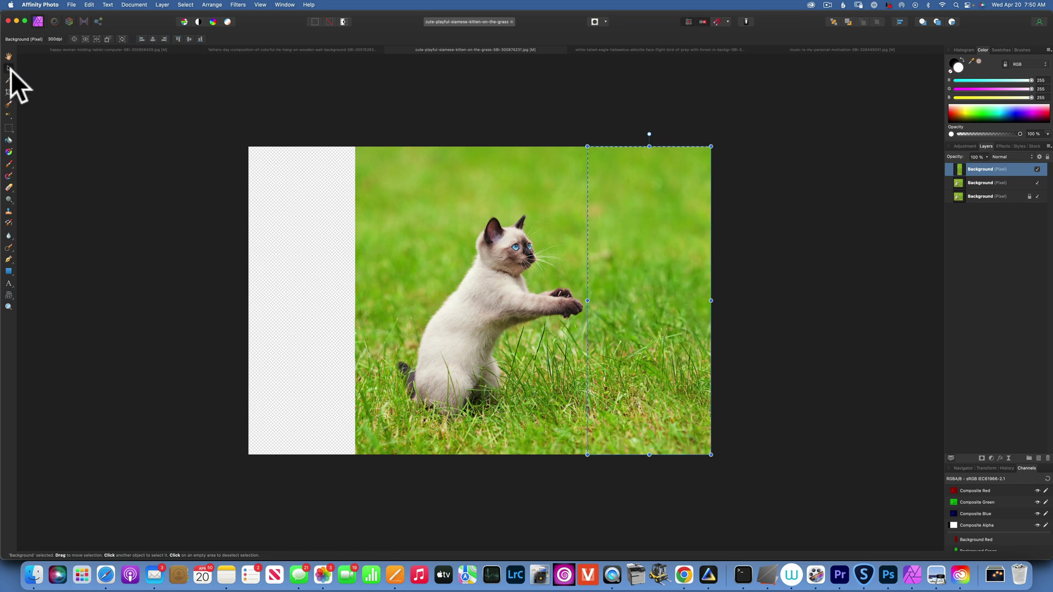
left_click_drag(636, 280, 291, 280)
key("Left")
left_click(869, 218)
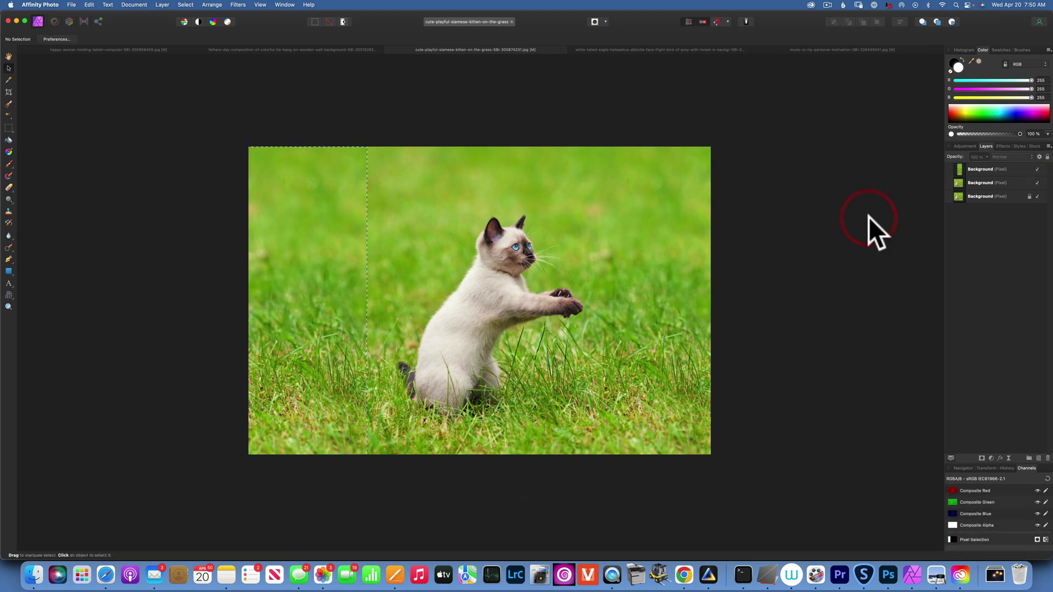
key("super+d")
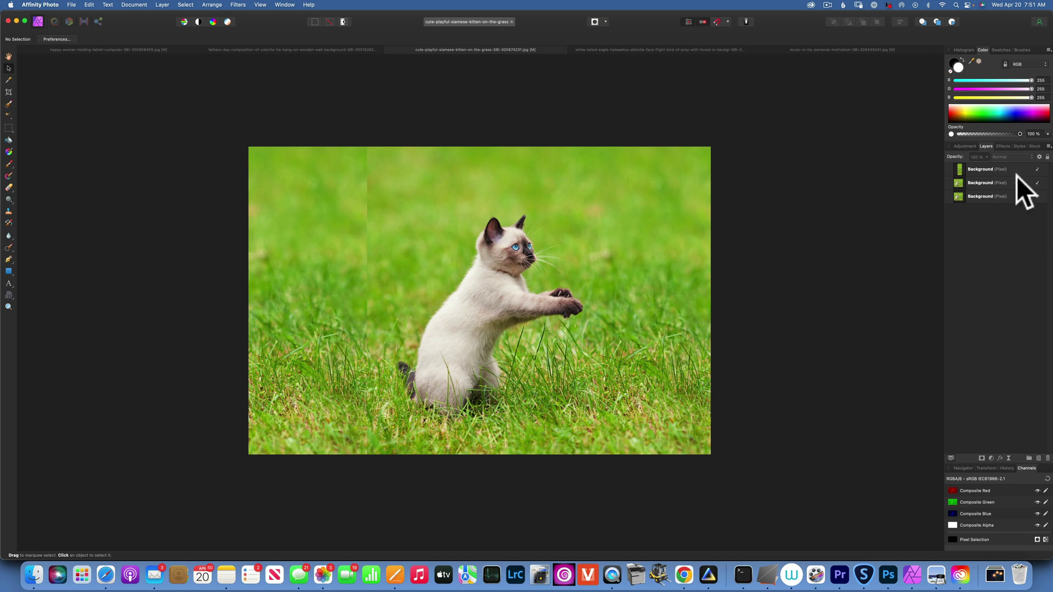
Step: Merge the grass strip layer down into the kitten photo layer beneath it
left_click(977, 169)
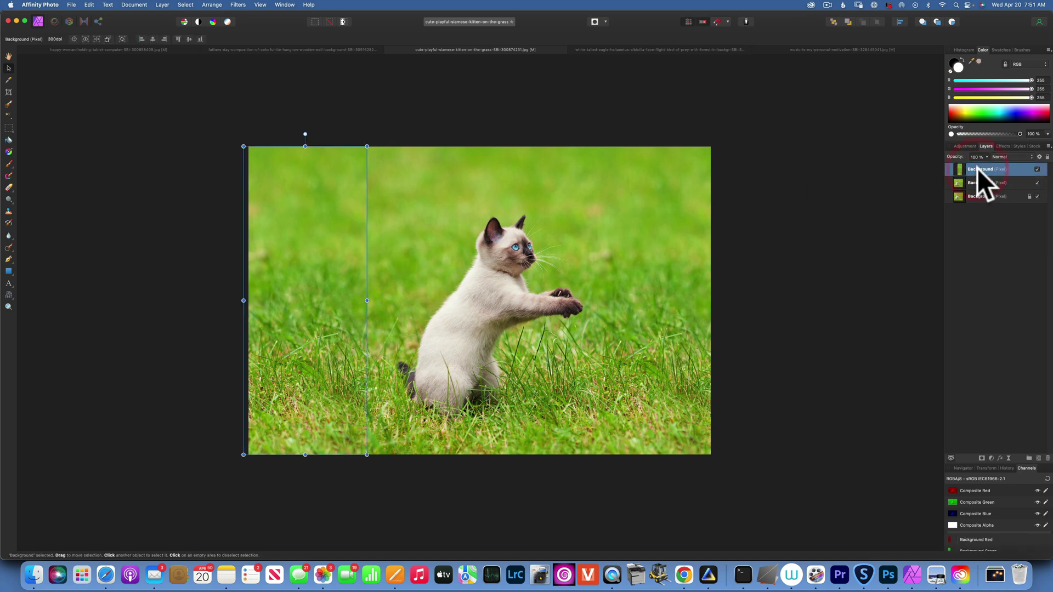
right_click(977, 169)
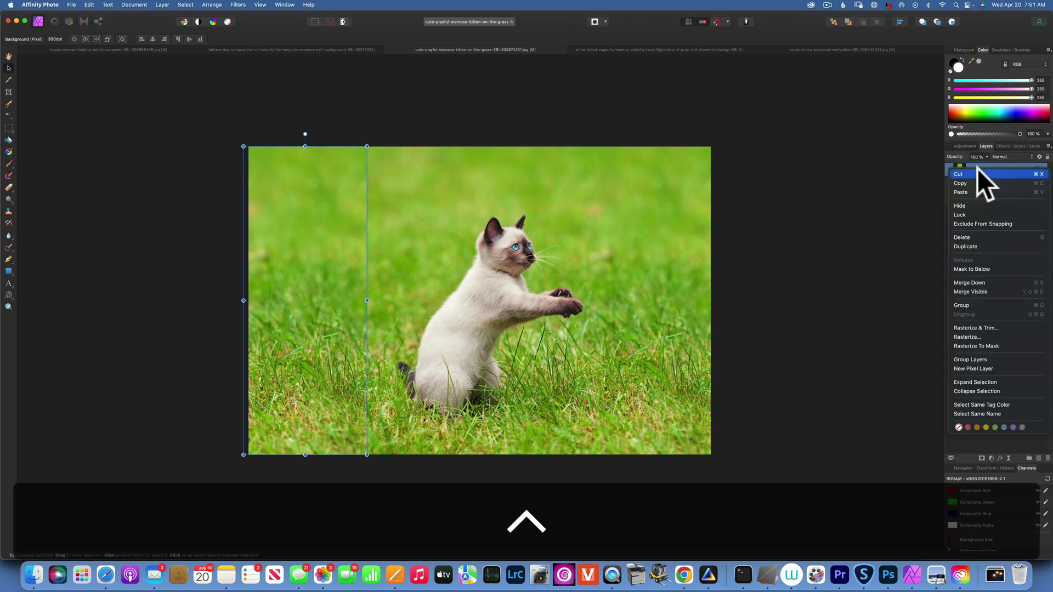
left_click(978, 283)
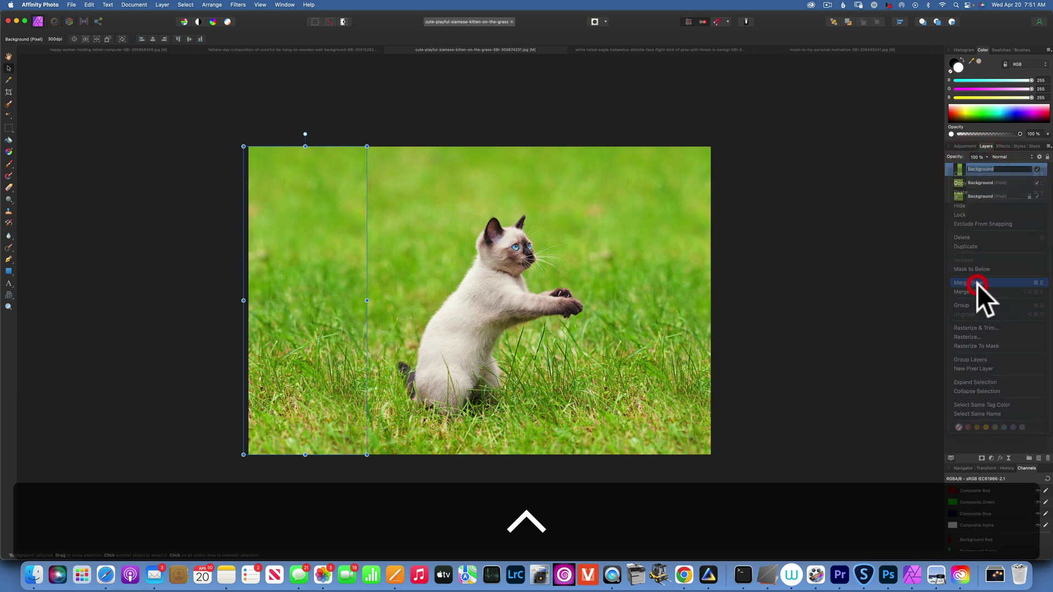
Step: Blend the vertical seam behind the kitten with the Clone Brush, sampling nearby grass with a soft brush at 0% hardness
left_click(8, 211)
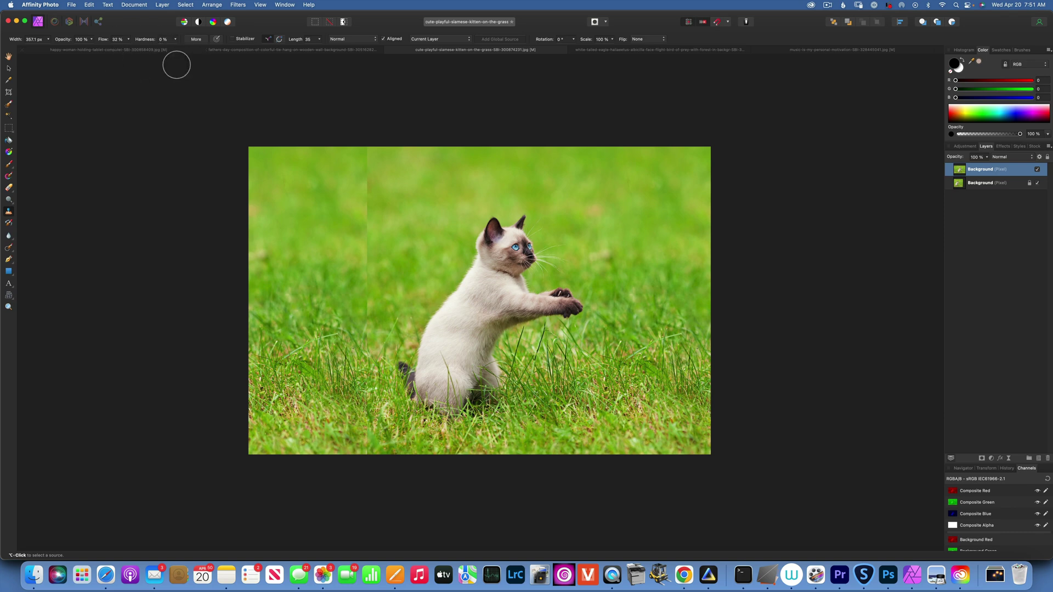
left_click(338, 169, "alt")
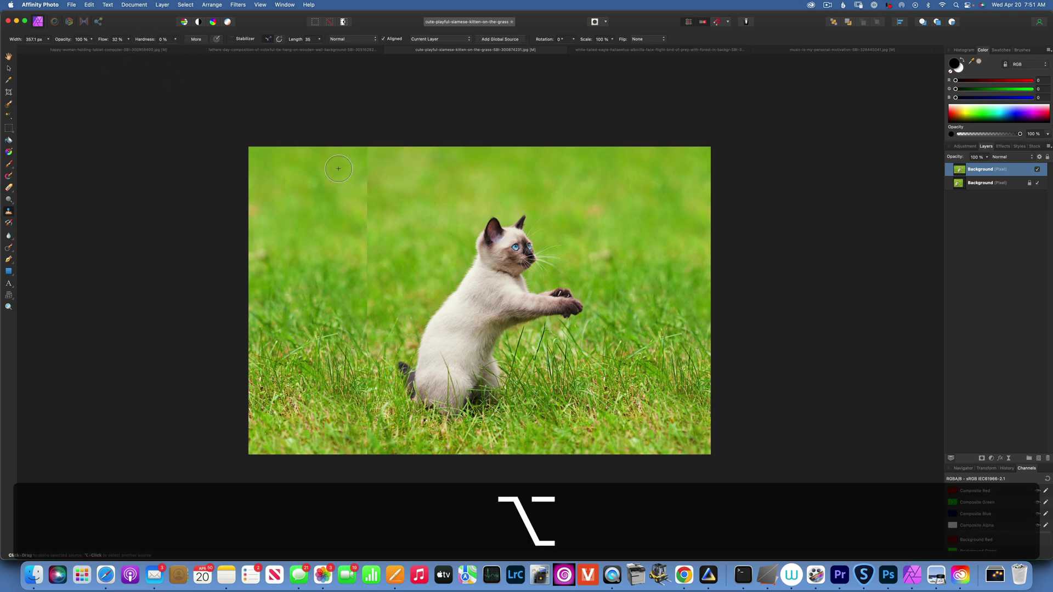
left_click(338, 169, "alt")
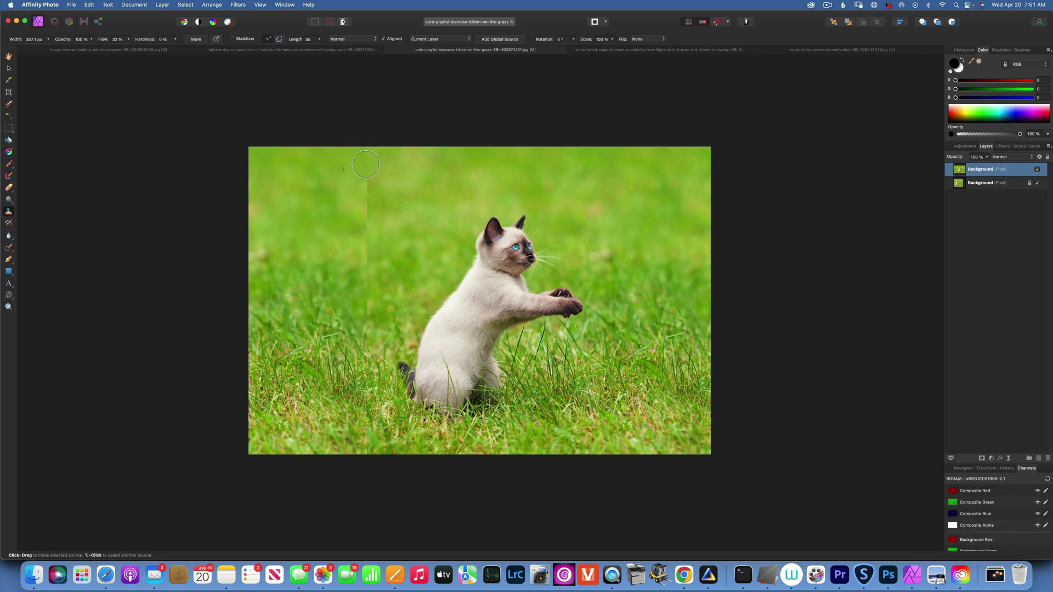
left_click(344, 190, "alt")
left_click(324, 214, "alt")
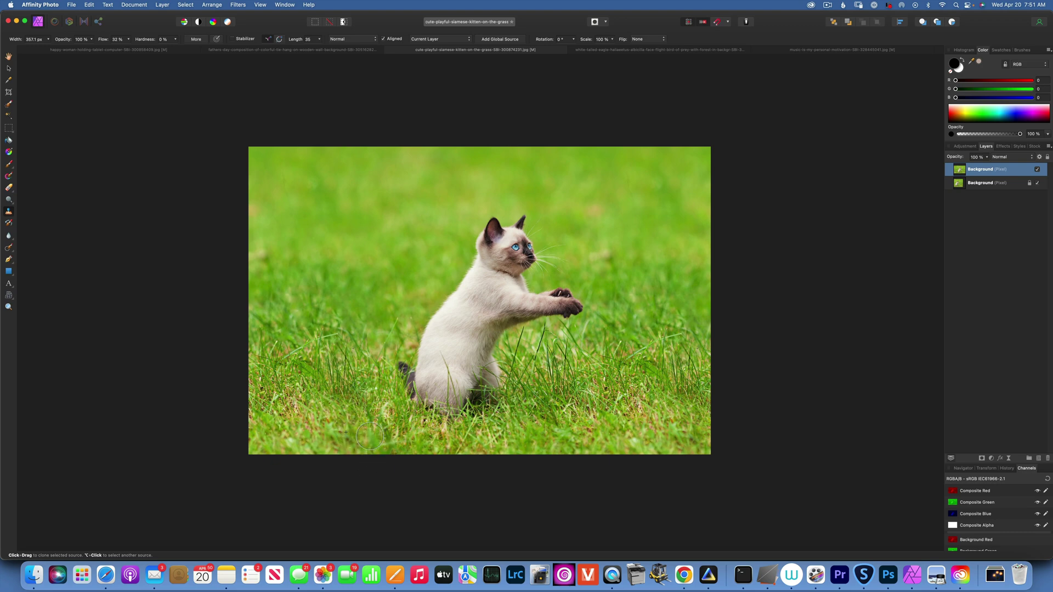
Step: Set the clone brush's hardness to 100% and reduce its width to about 160 px
left_click(175, 40)
left_click_drag(176, 44, 347, 71)
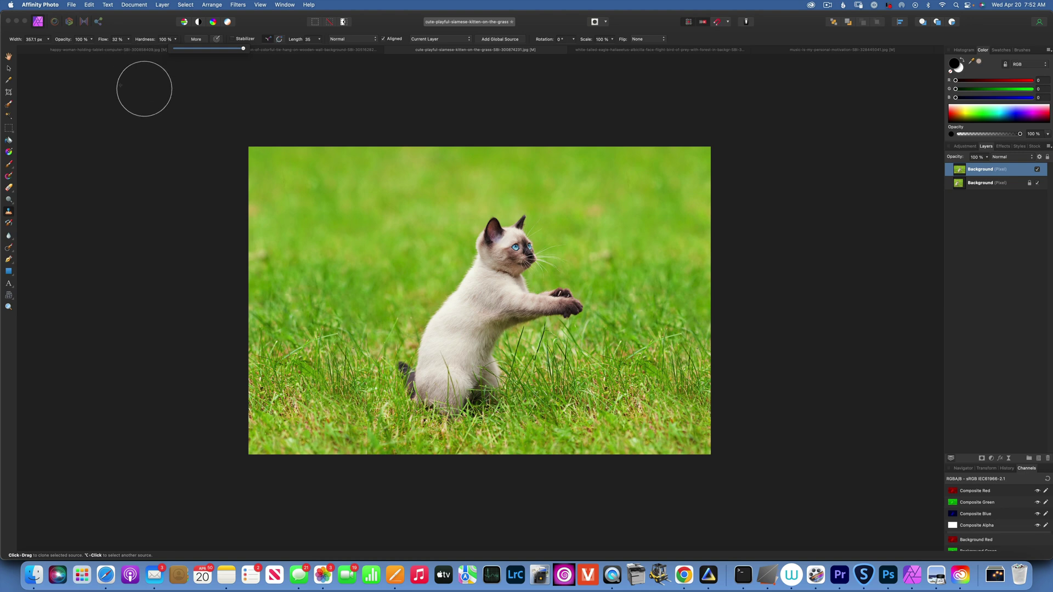
key("bracketleft")
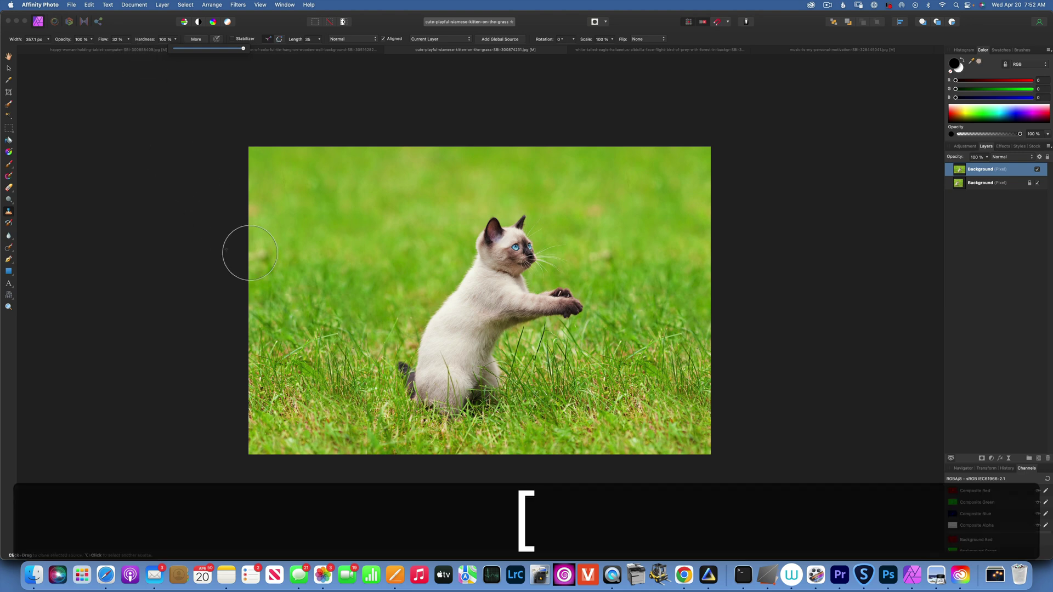
key("bracketleft")
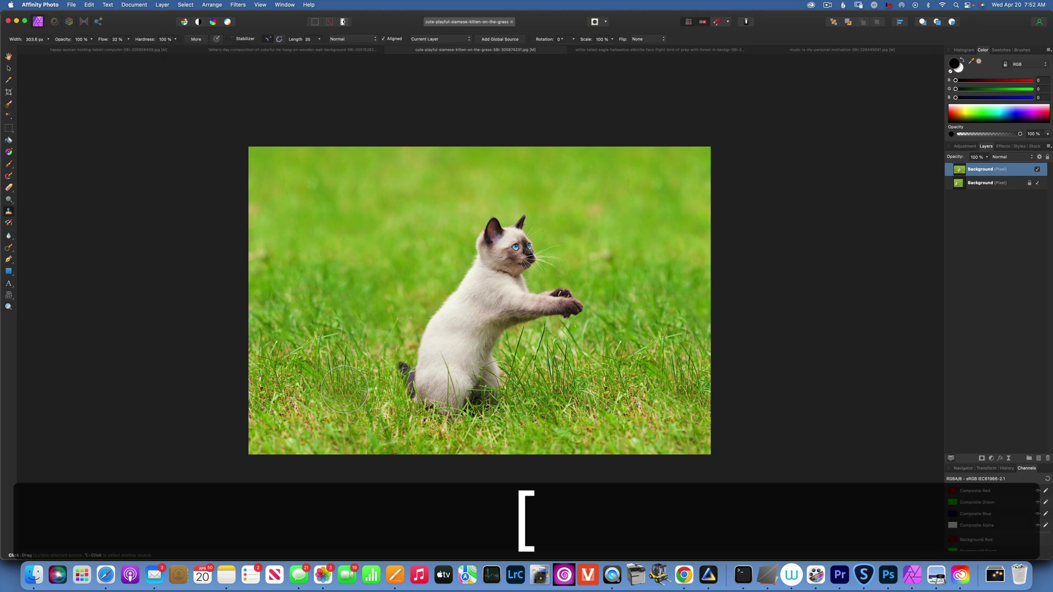
key("bracketleft")
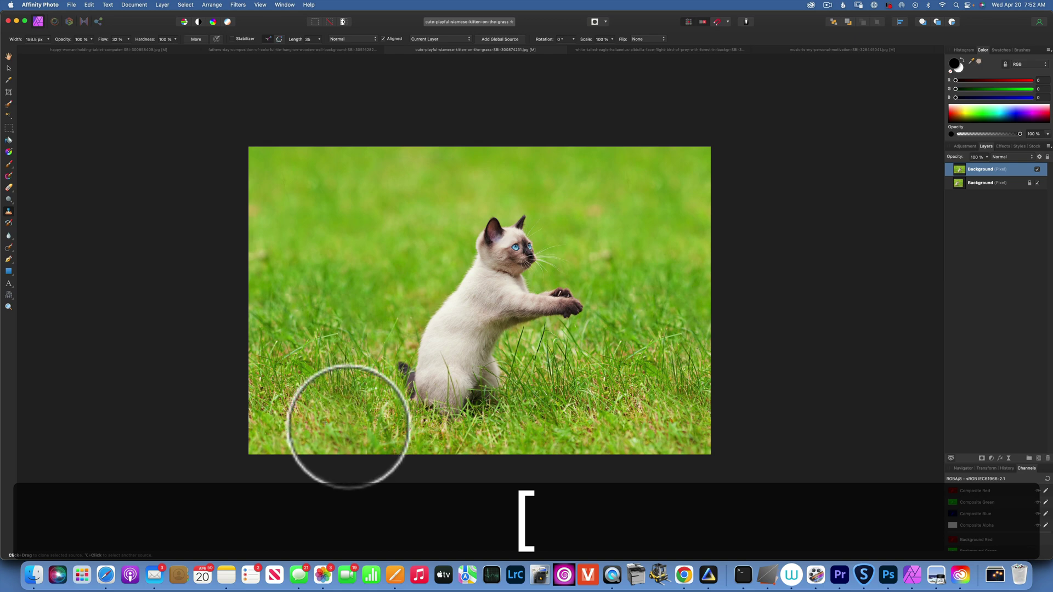
Step: Clone nearby sharp grass over the lower end of the seam below the kitten's tail, resampling the source several times
key("alt")
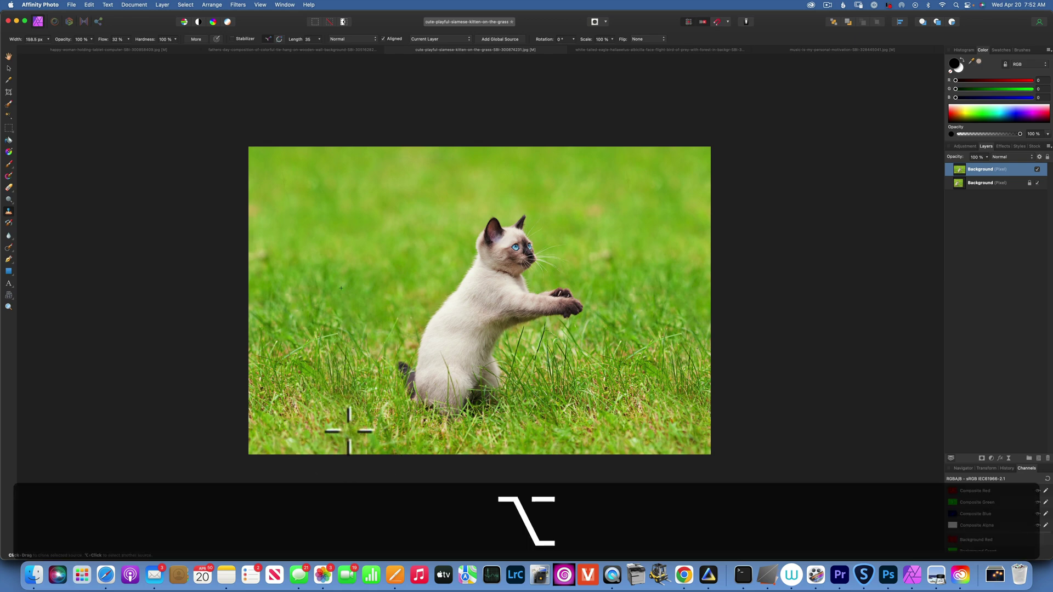
left_click(393, 430, "alt")
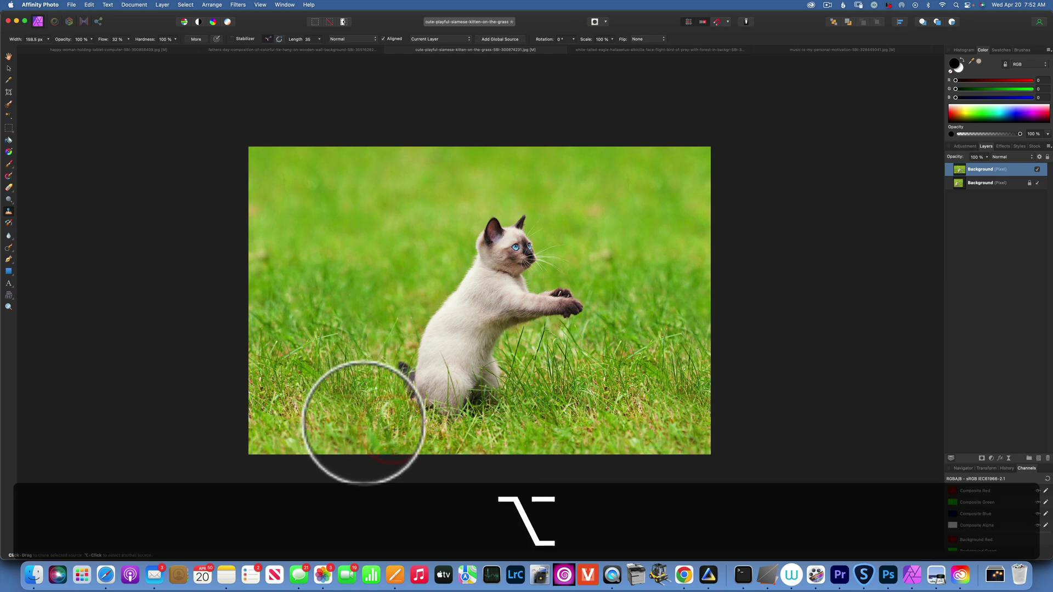
left_click(365, 449)
left_click(389, 433, "alt")
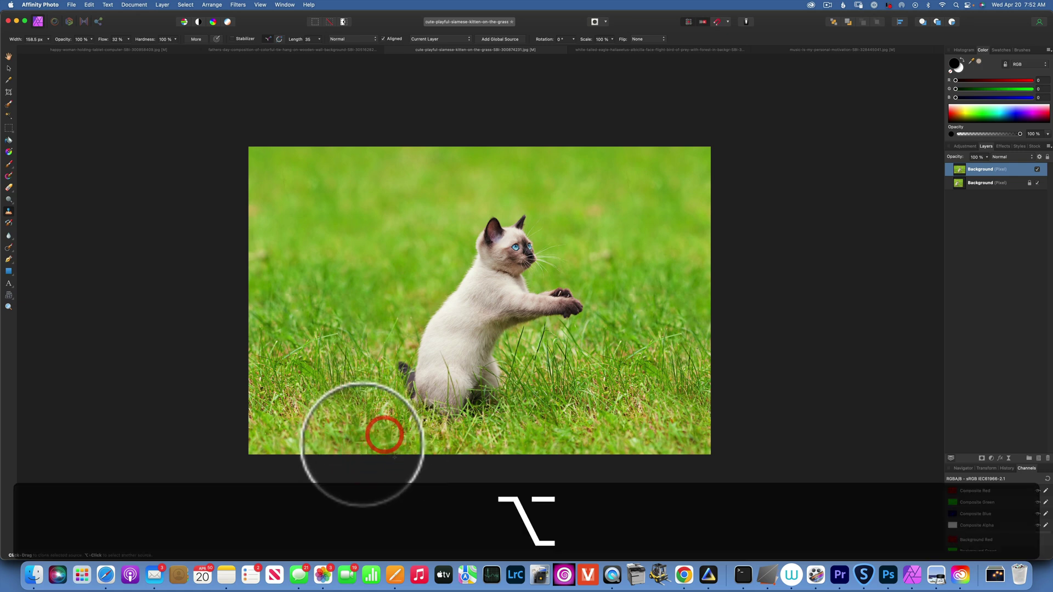
left_click(357, 437)
left_click(331, 422, "alt")
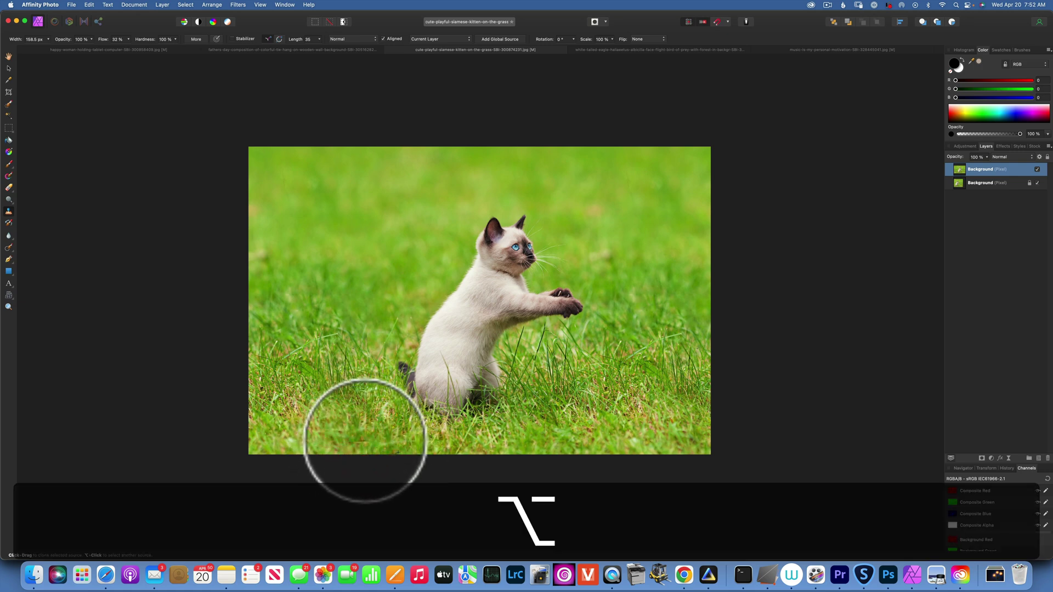
left_click(331, 400, "alt")
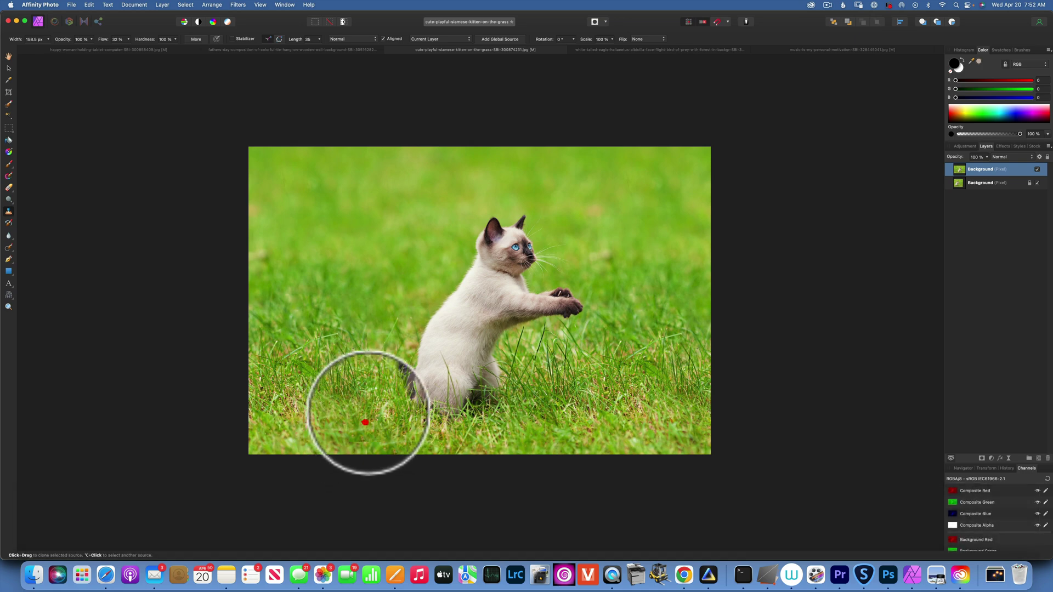
left_click(365, 423)
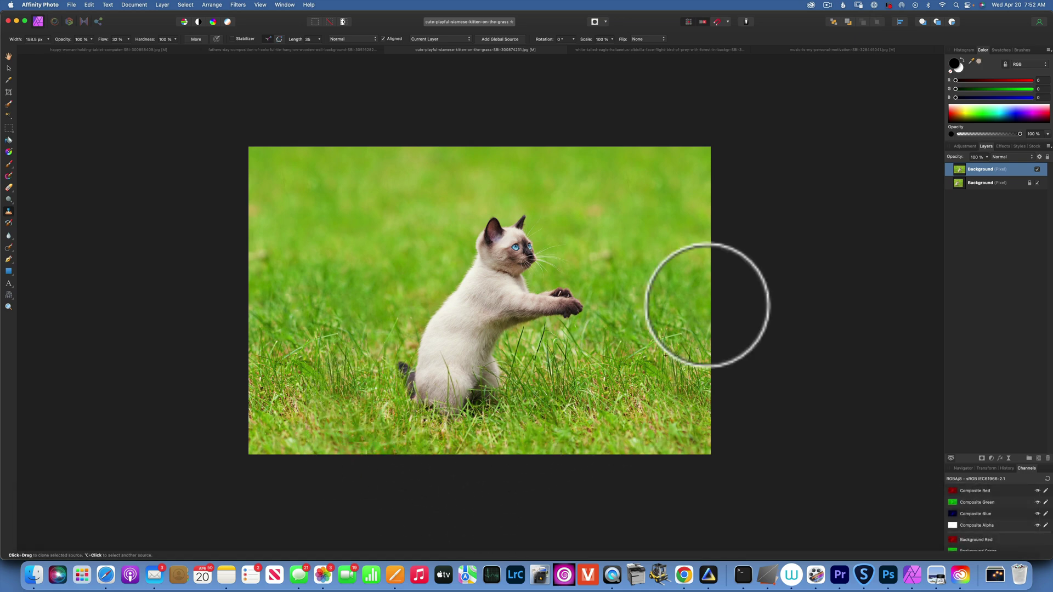
Step: Compare the extended photo with the original by toggling the merged layer's visibility, leaving the layer shown
left_click(1037, 169)
left_click(1037, 169)
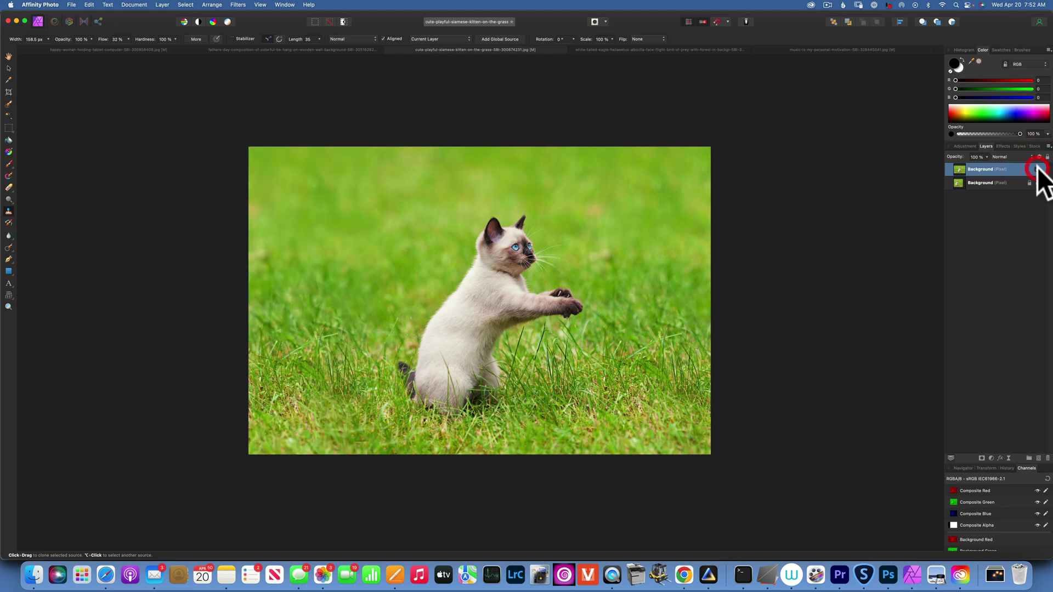
left_click(1037, 169)
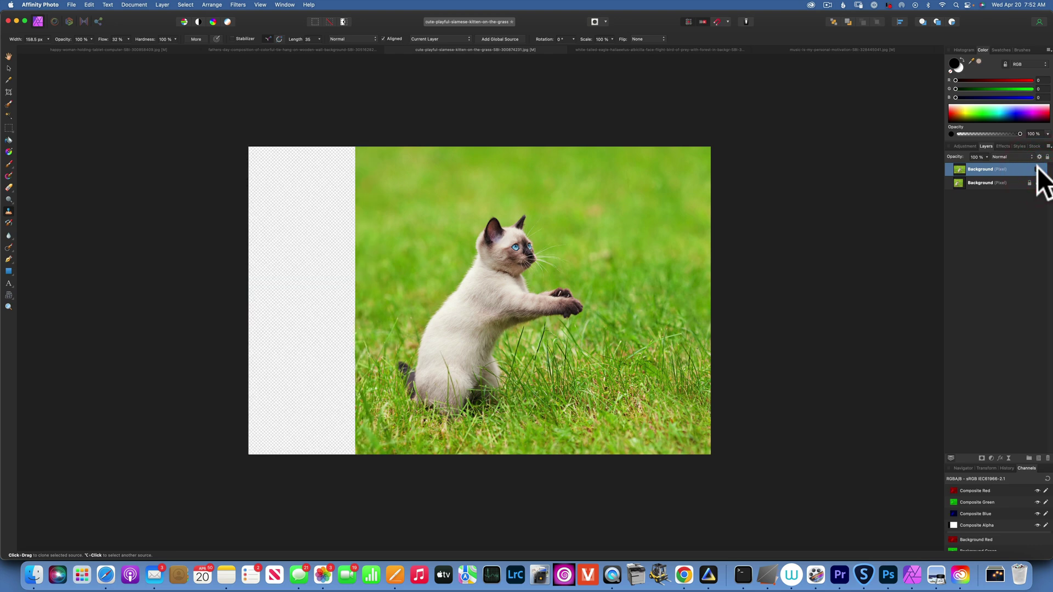
left_click(1037, 169)
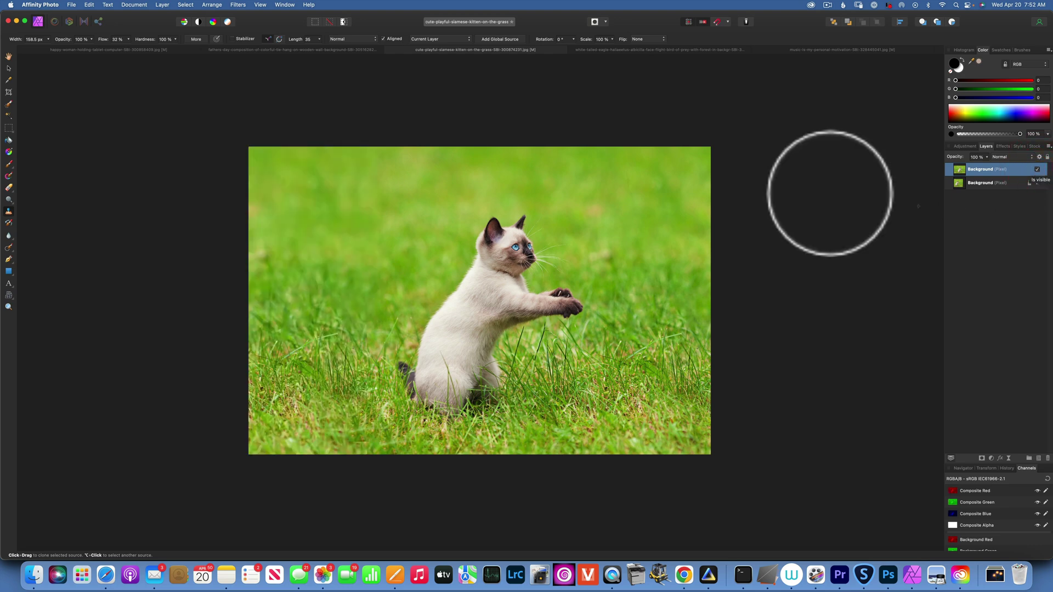